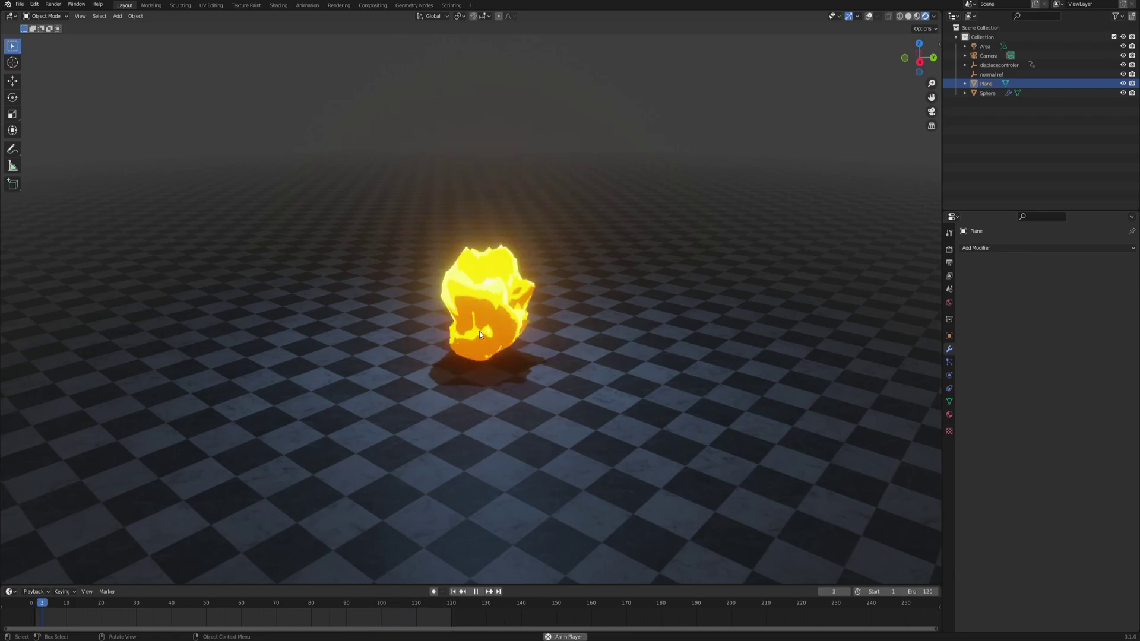
Orbit and pan around the animated flame while the preview plays.
middle_drag(504, 325, 423, 330)
shift+middle_drag(509, 311, 516, 332)
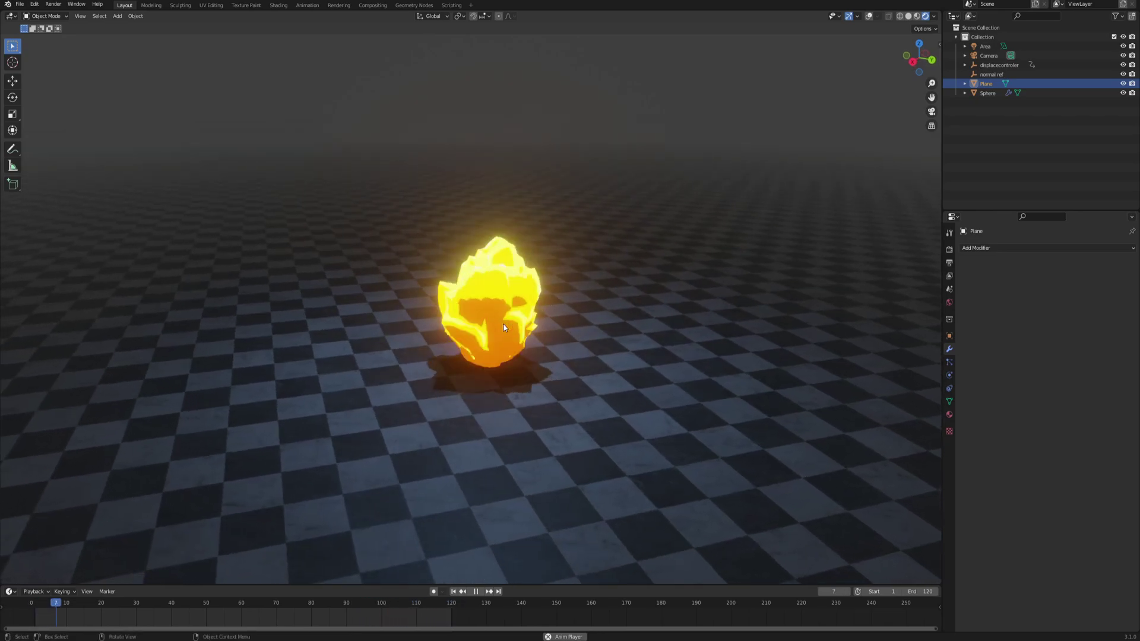
middle_drag(542, 343, 511, 312)
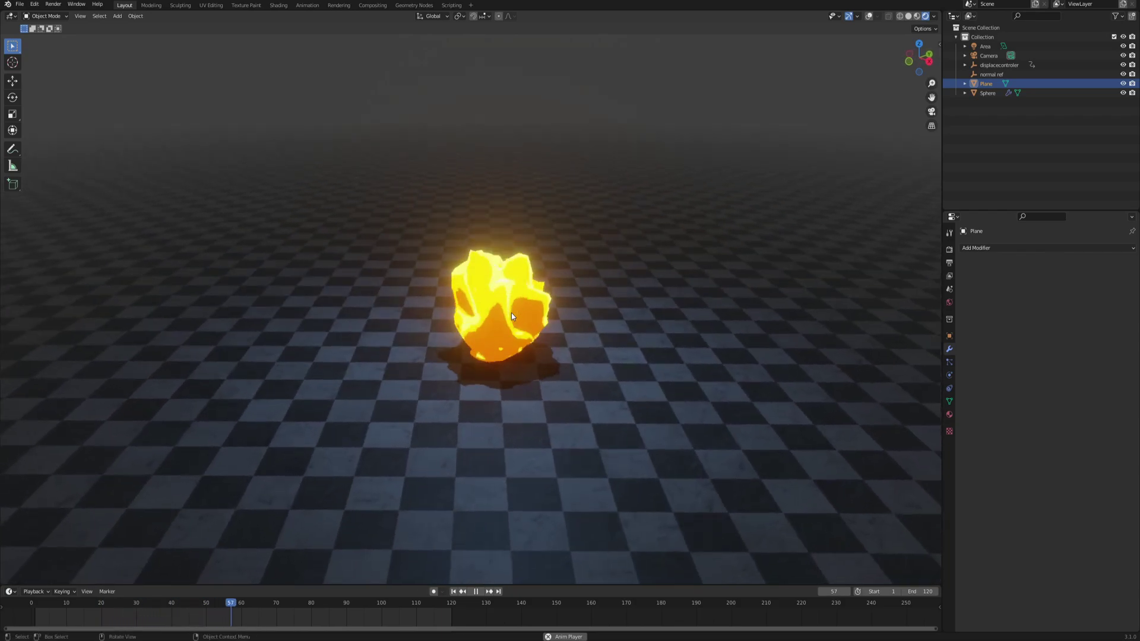
middle_drag(511, 312, 605, 331)
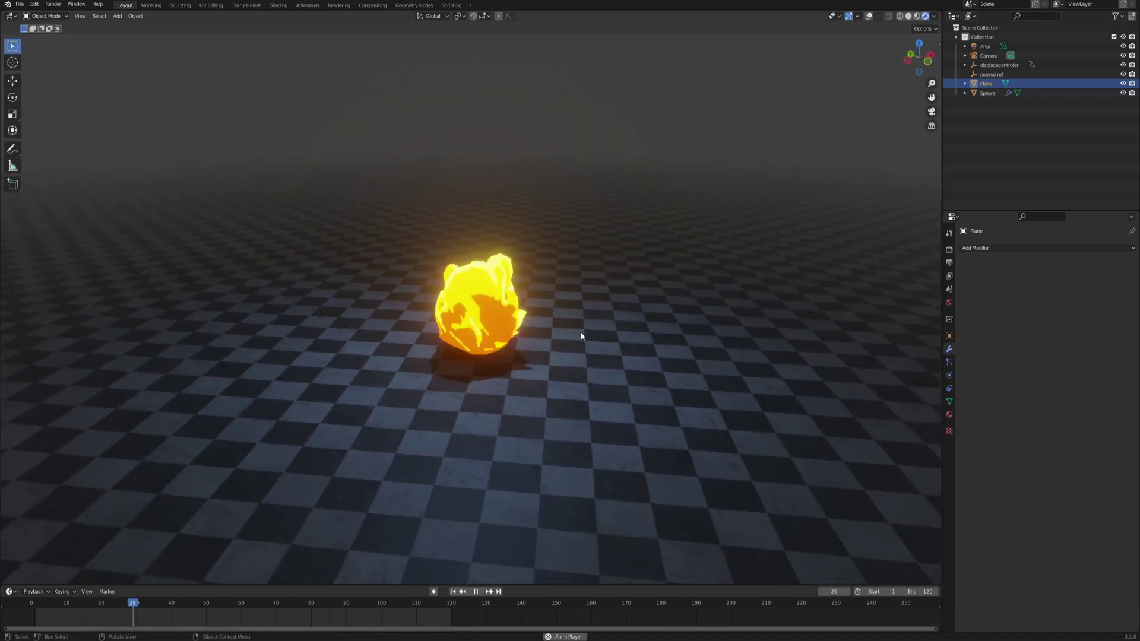
middle_drag(583, 334, 600, 338)
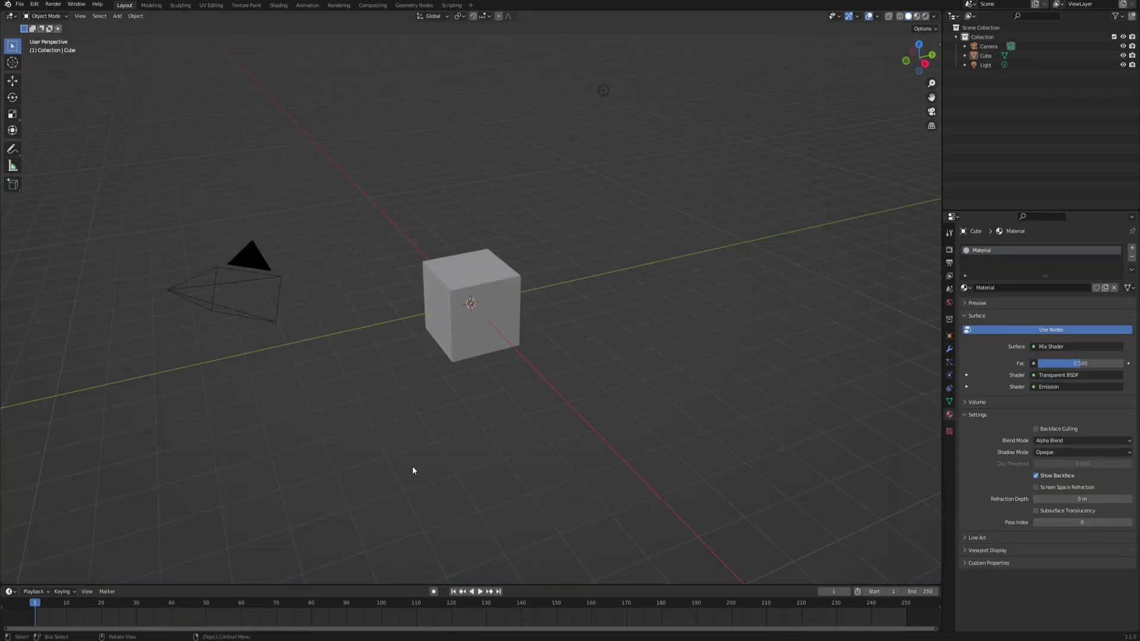
Delete all default objects and add a UV sphere to the empty scene.
key(a)
key(x)
click(409, 453)
key(shift+a)
mouse_move(394, 351)
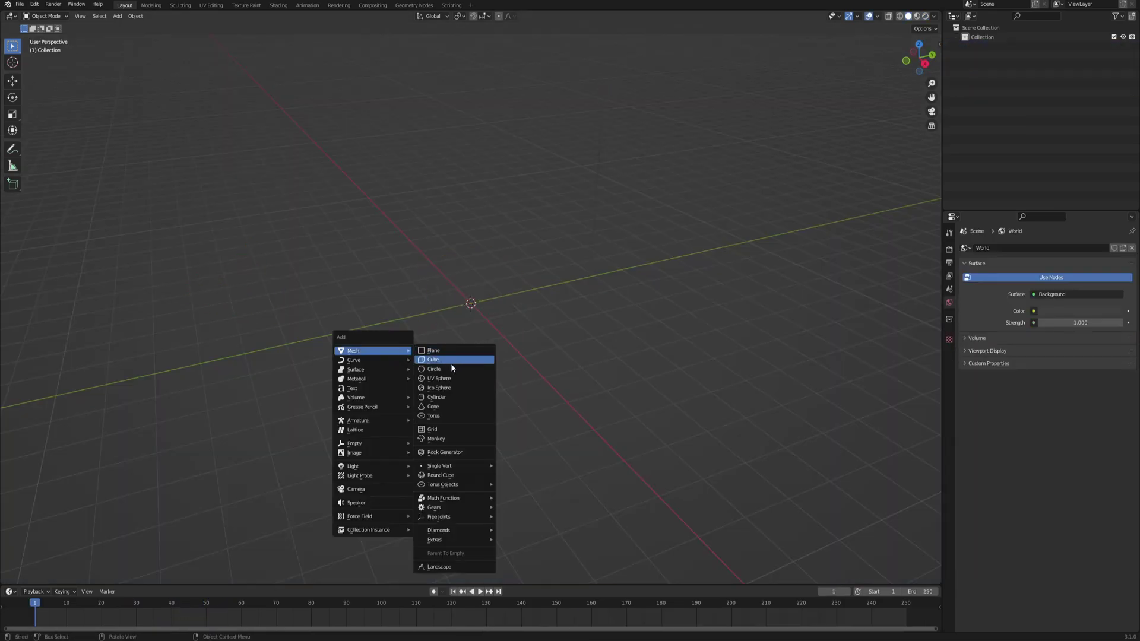
click(442, 378)
middle_drag(522, 347, 507, 273)
Shade the sphere smooth and enable Auto Smooth under its mesh Normals settings.
right_click(498, 272)
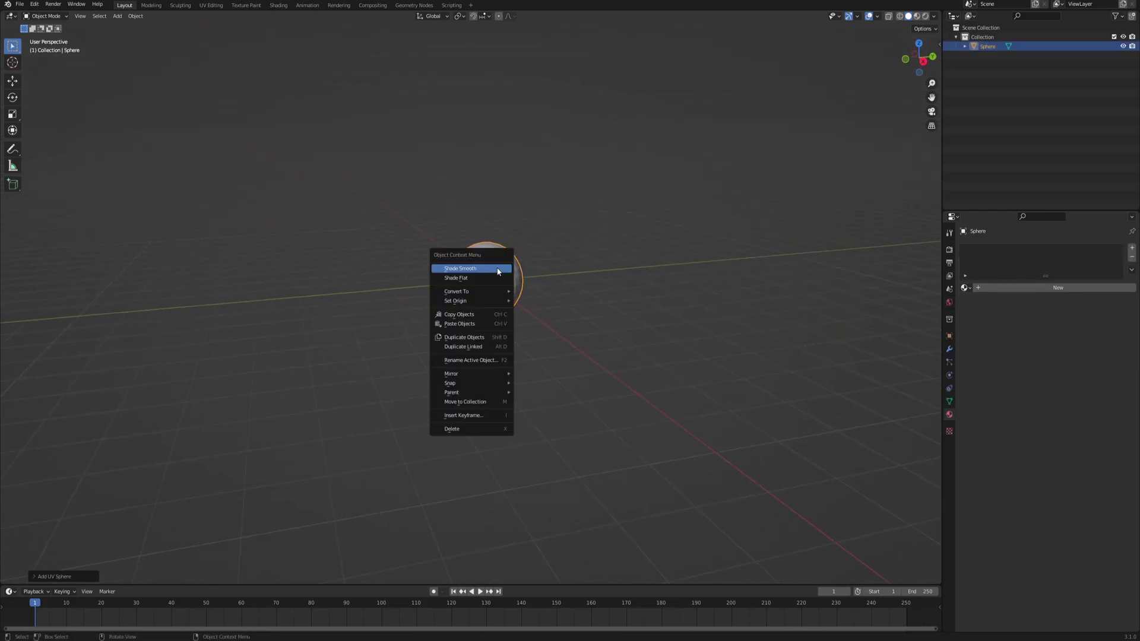
click(449, 269)
scroll(482, 307, up, 2)
middle_drag(479, 279, 475, 255)
click(948, 402)
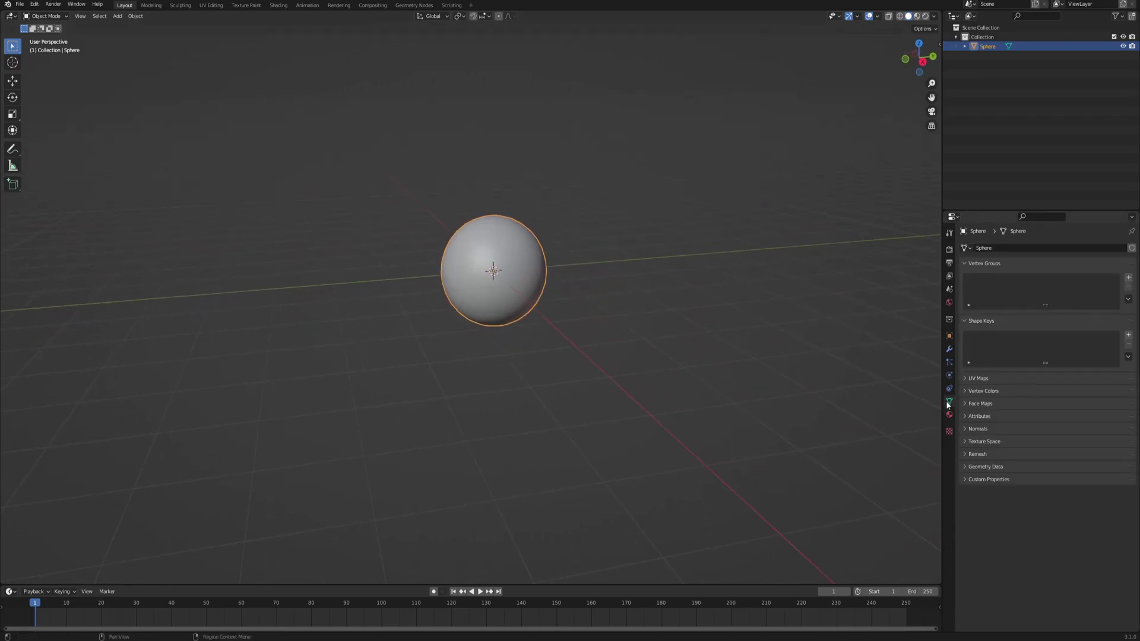
click(978, 430)
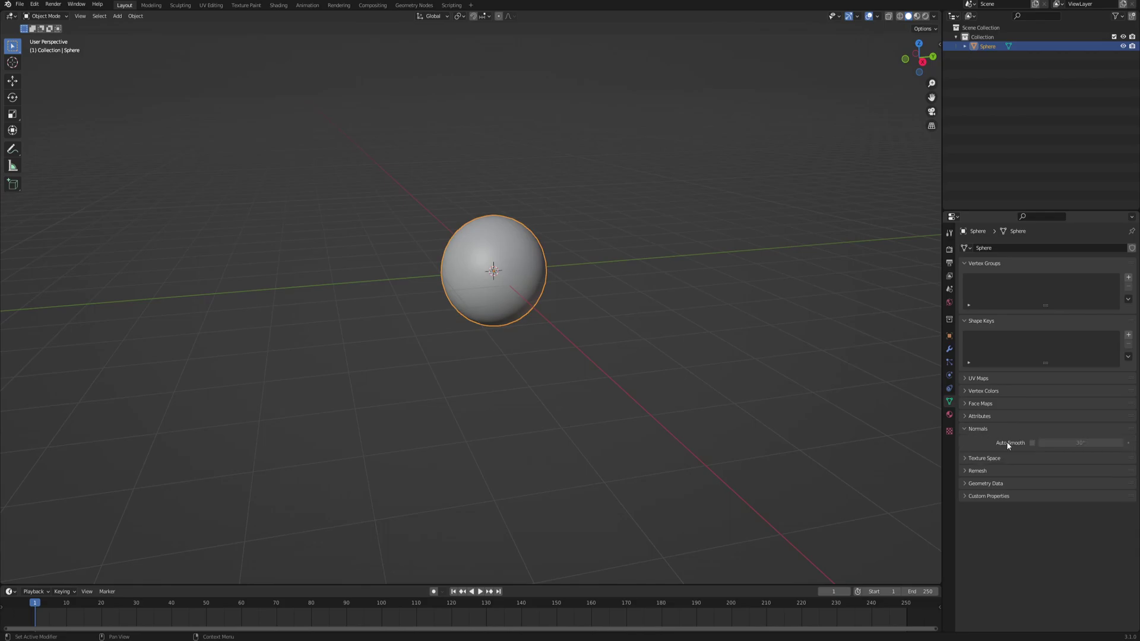
click(1031, 443)
click(950, 350)
Add a Normal Edit modifier and then a Displace modifier to the sphere.
click(989, 249)
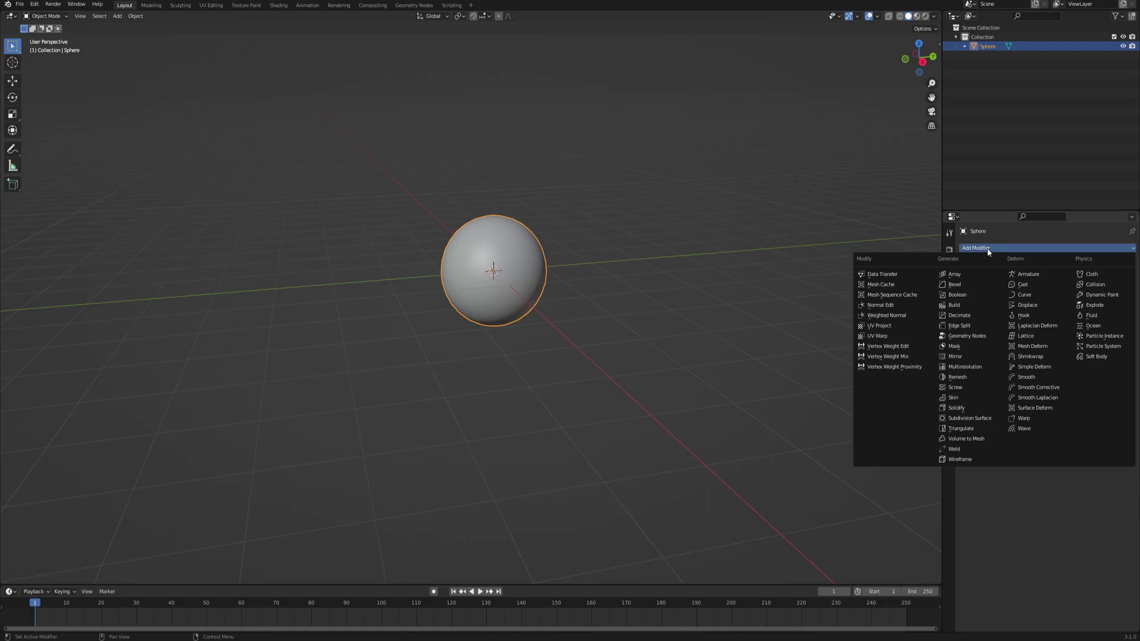
click(877, 306)
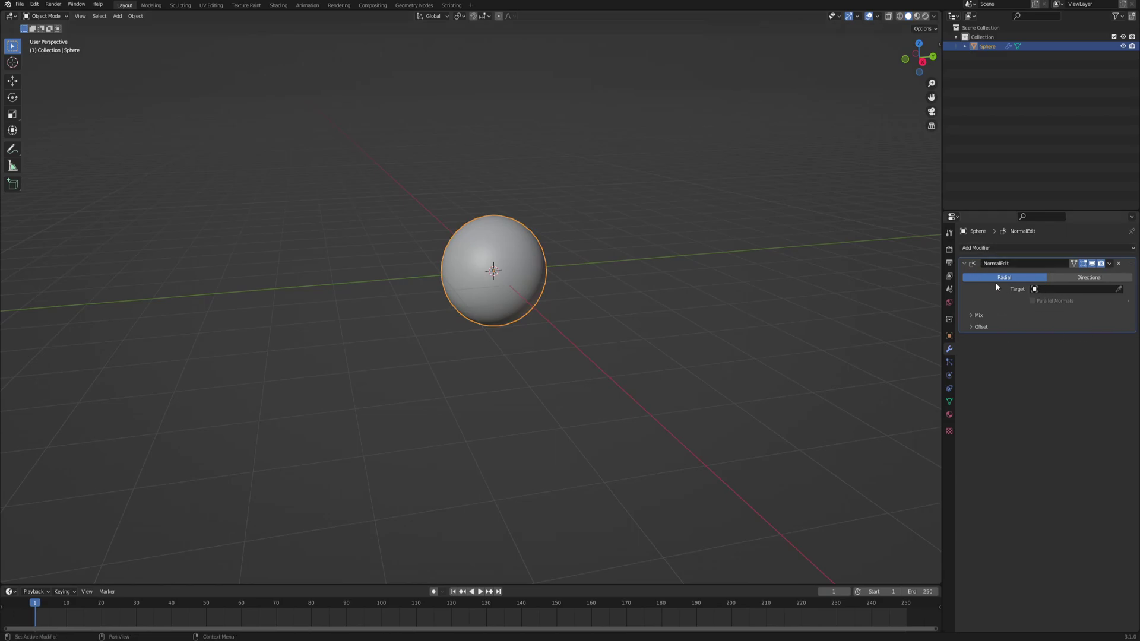
click(981, 250)
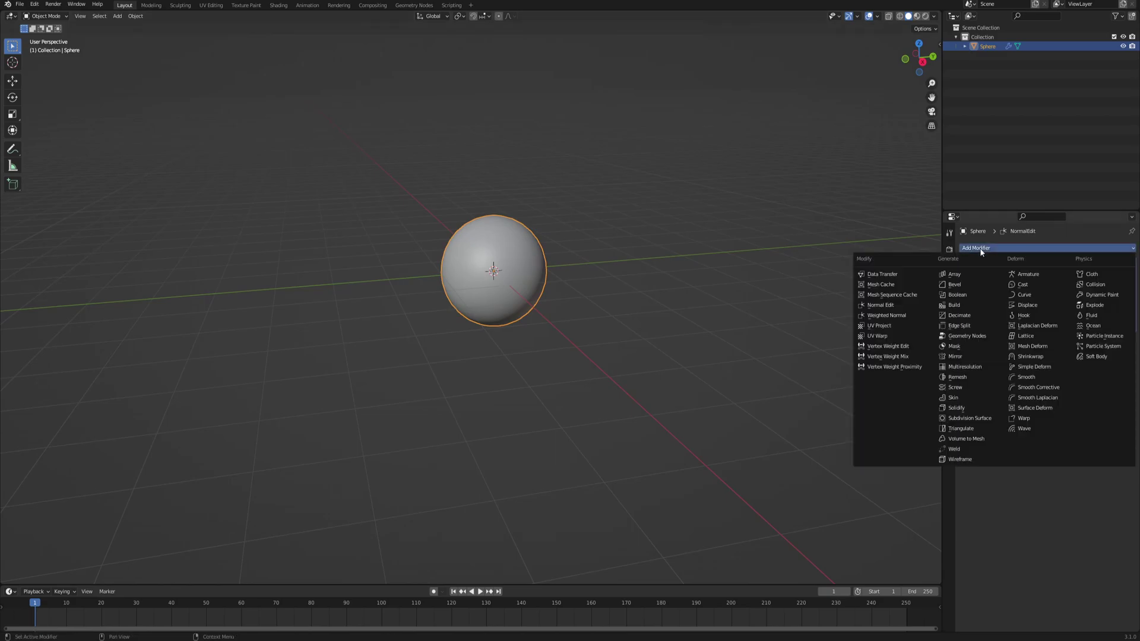
click(1028, 306)
Create a new displacement texture and set its type to Clouds.
click(1015, 355)
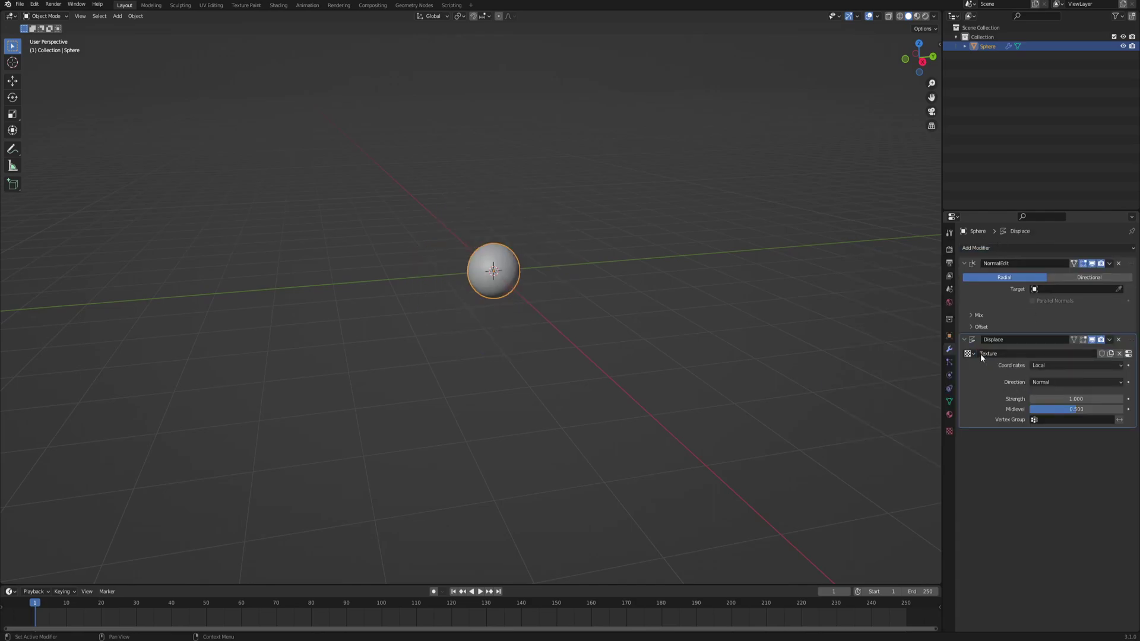
click(950, 431)
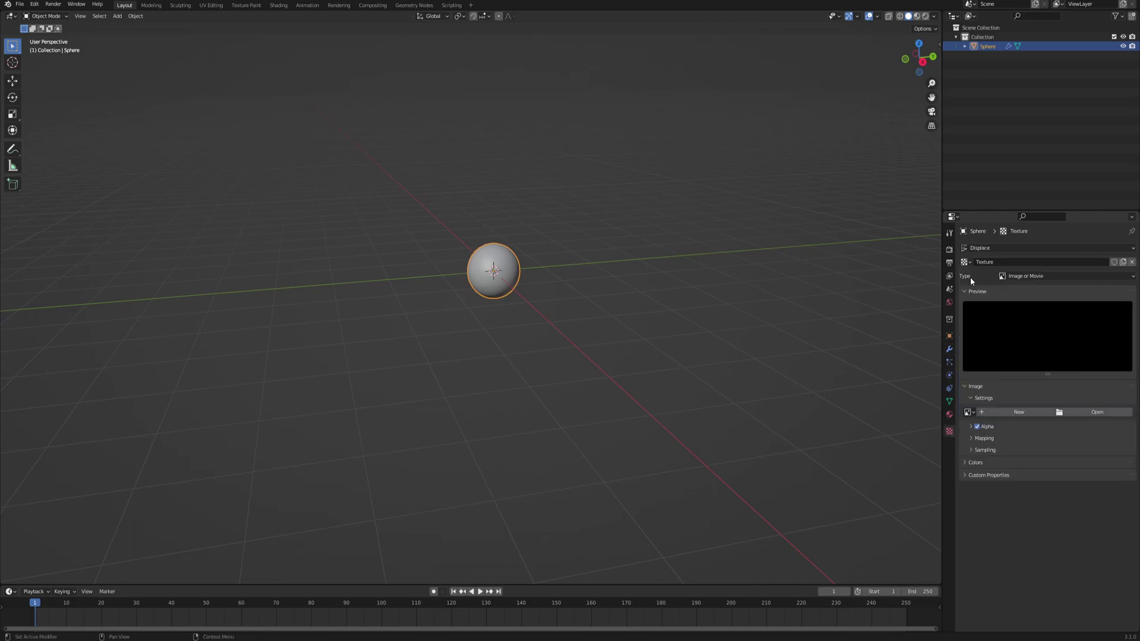
click(1028, 277)
click(1033, 307)
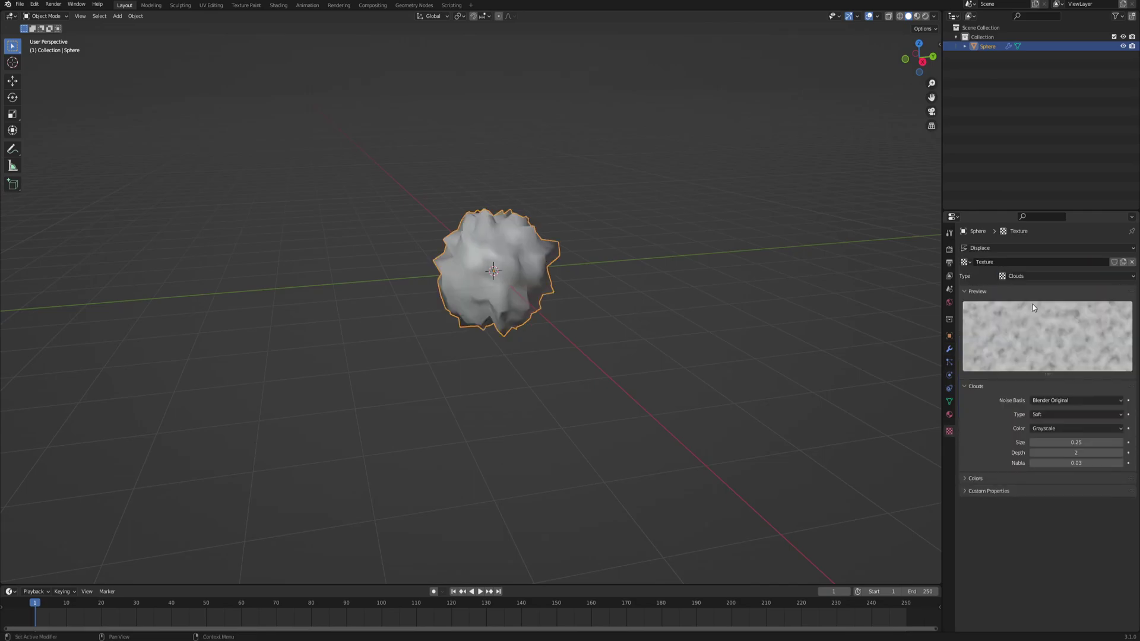
mouse_move(498, 273)
middle_down()
mouse_move(528, 268)
mouse_move(517, 276)
middle_up()
scroll(529, 268, up, 2)
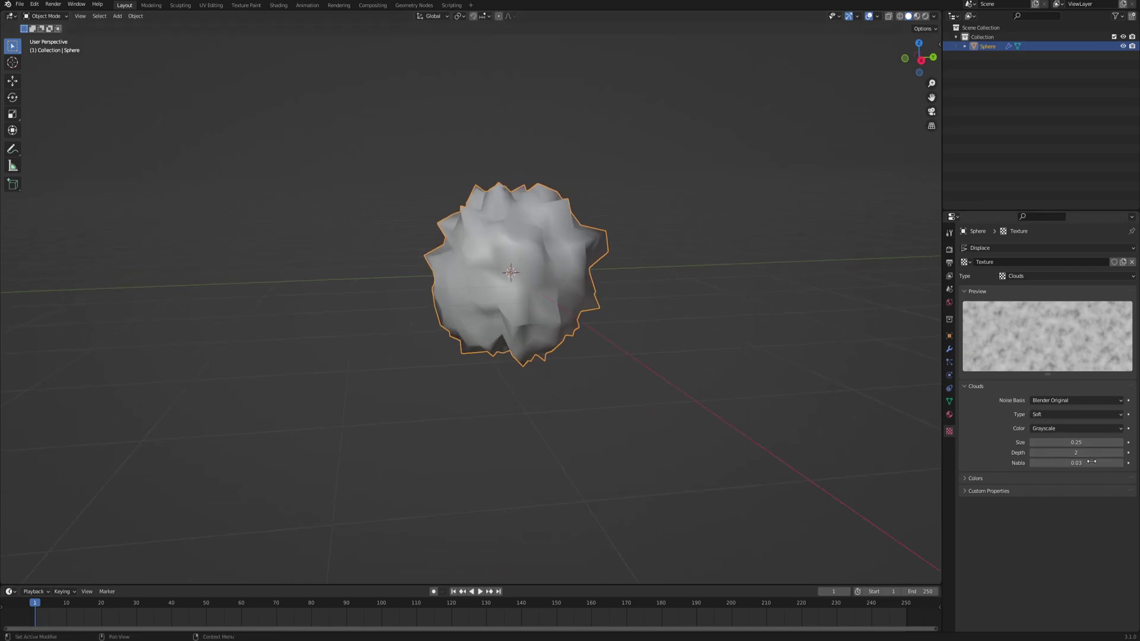
From a right-side view, draw an annotation stroke above the displaced sphere.
click(950, 351)
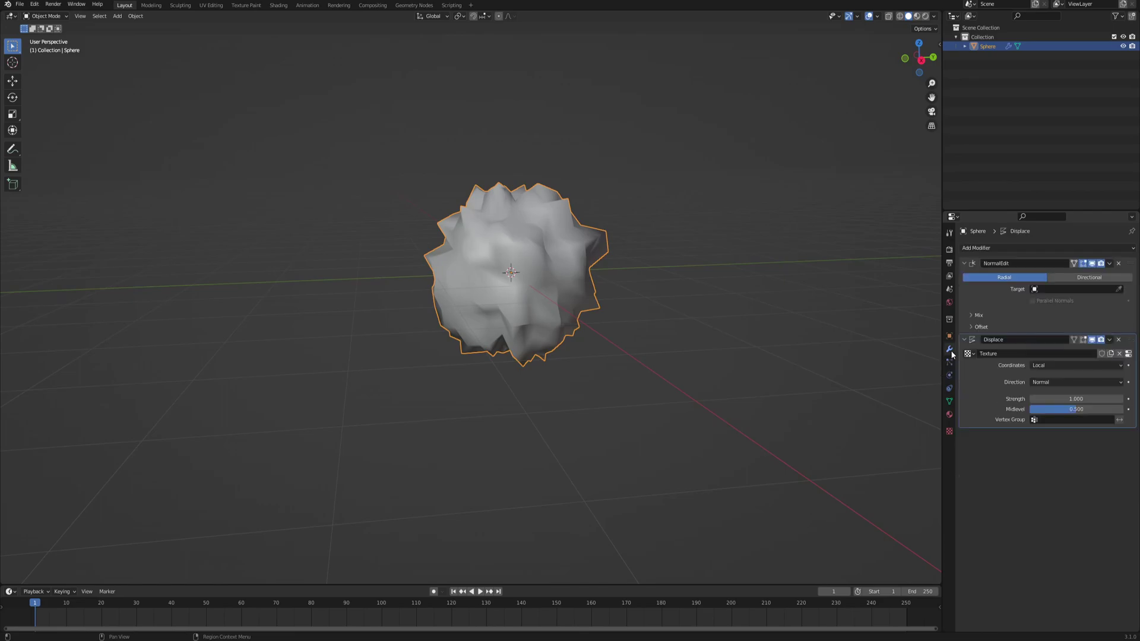
middle_drag(573, 293, 563, 290)
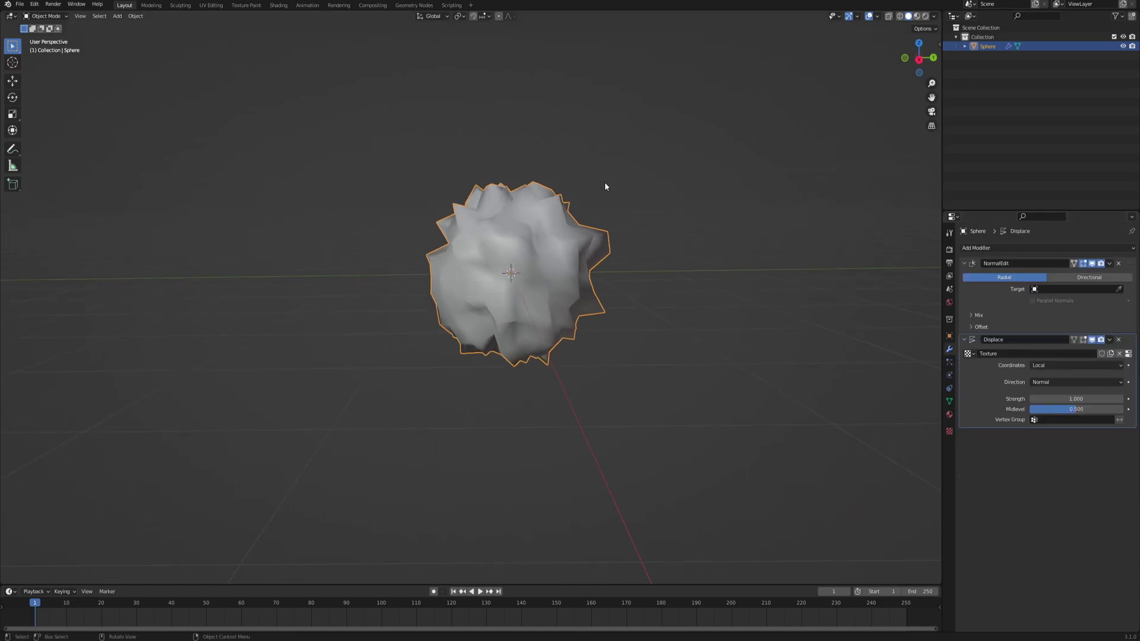
middle_drag(536, 273, 504, 284)
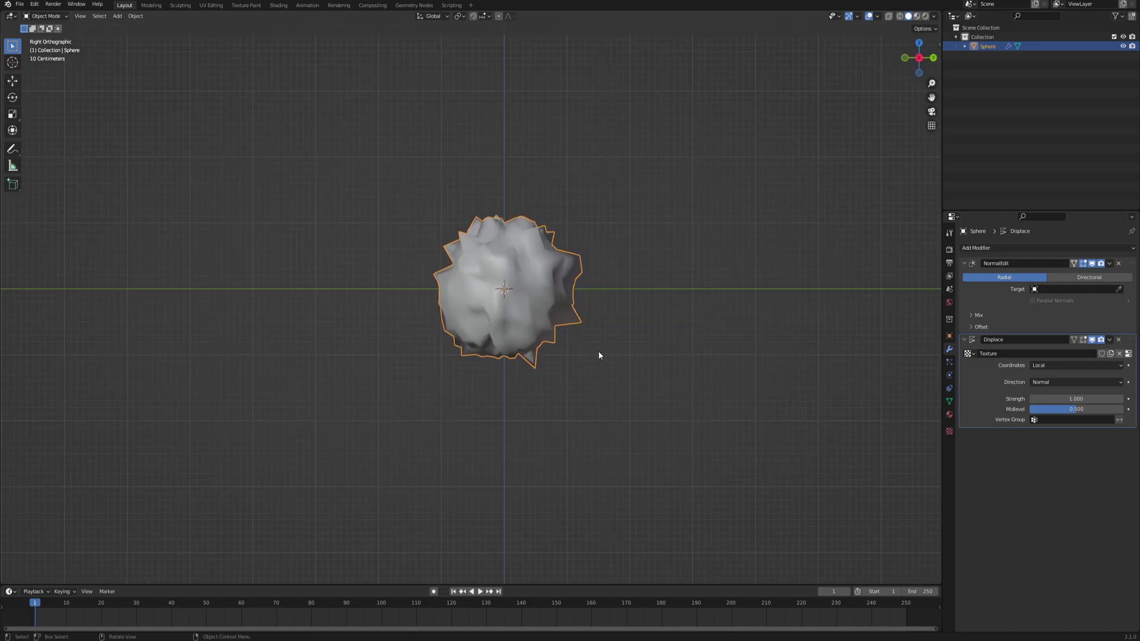
key(shift+space)
key(d)
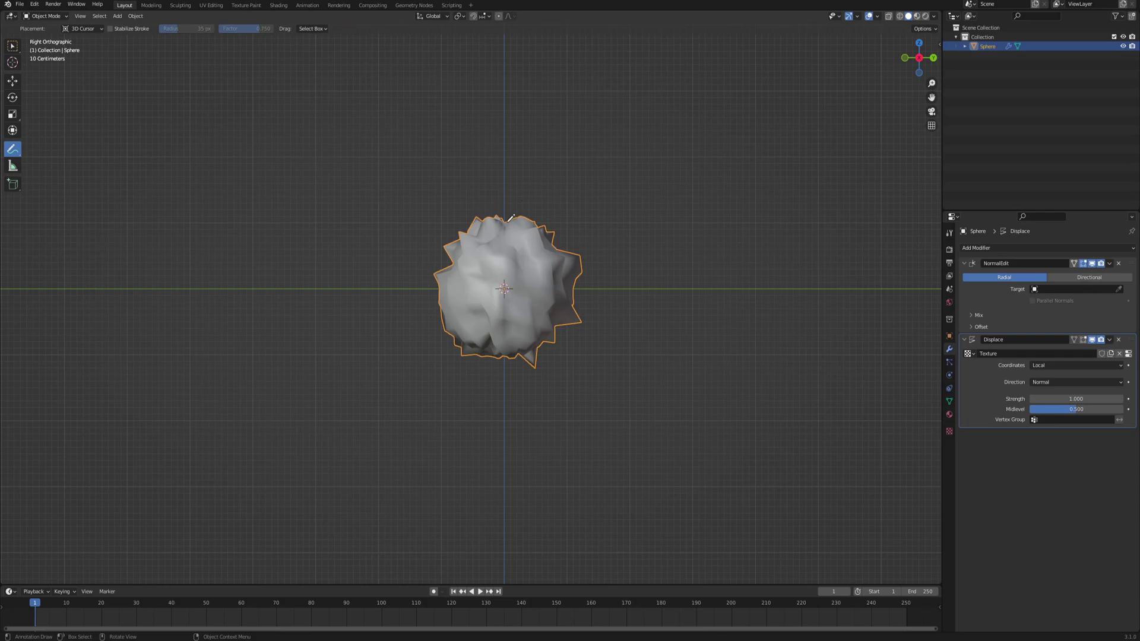
drag(504, 219, 517, 102)
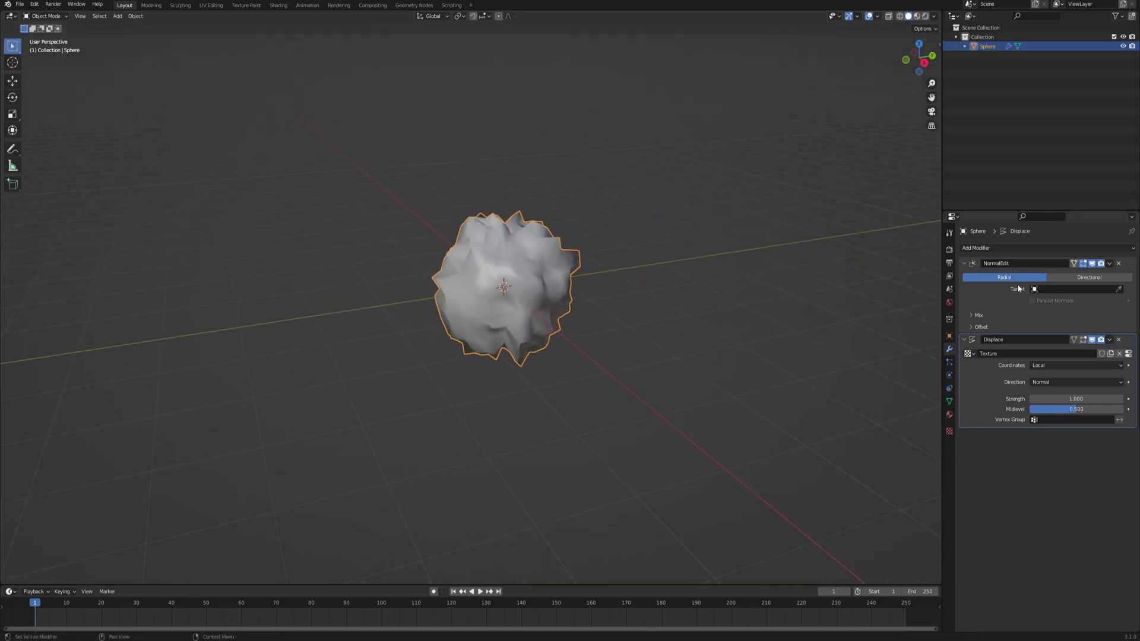
middle_drag(534, 297, 508, 284)
Add a Plain Axes empty and move it straight down on Z below the sphere.
key(shift+a)
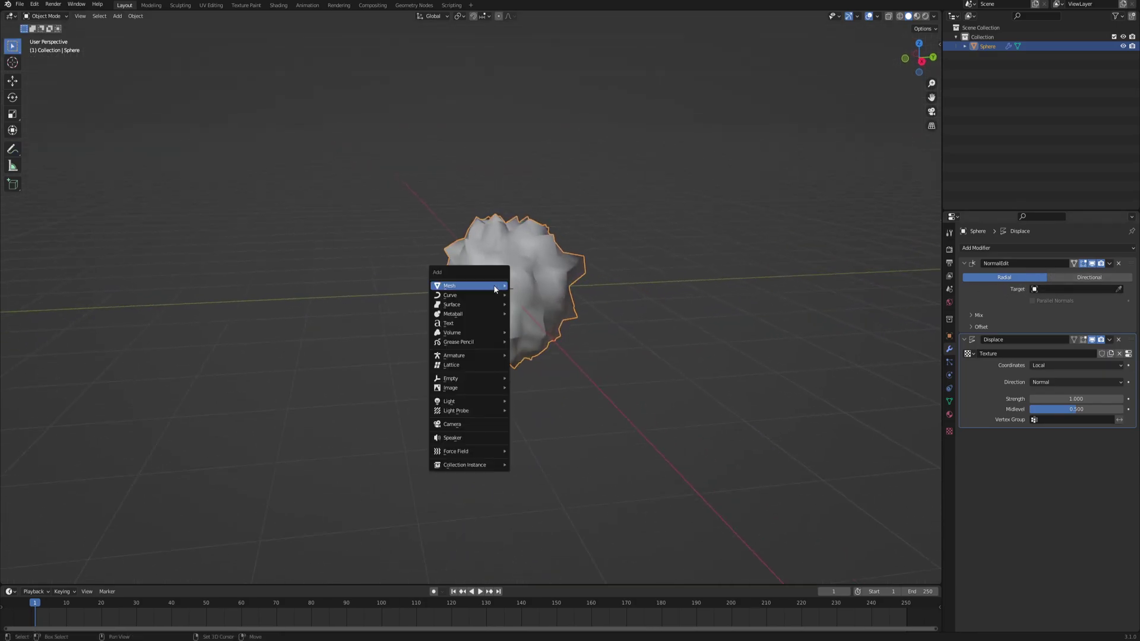
mouse_move(486, 289)
mouse_move(472, 379)
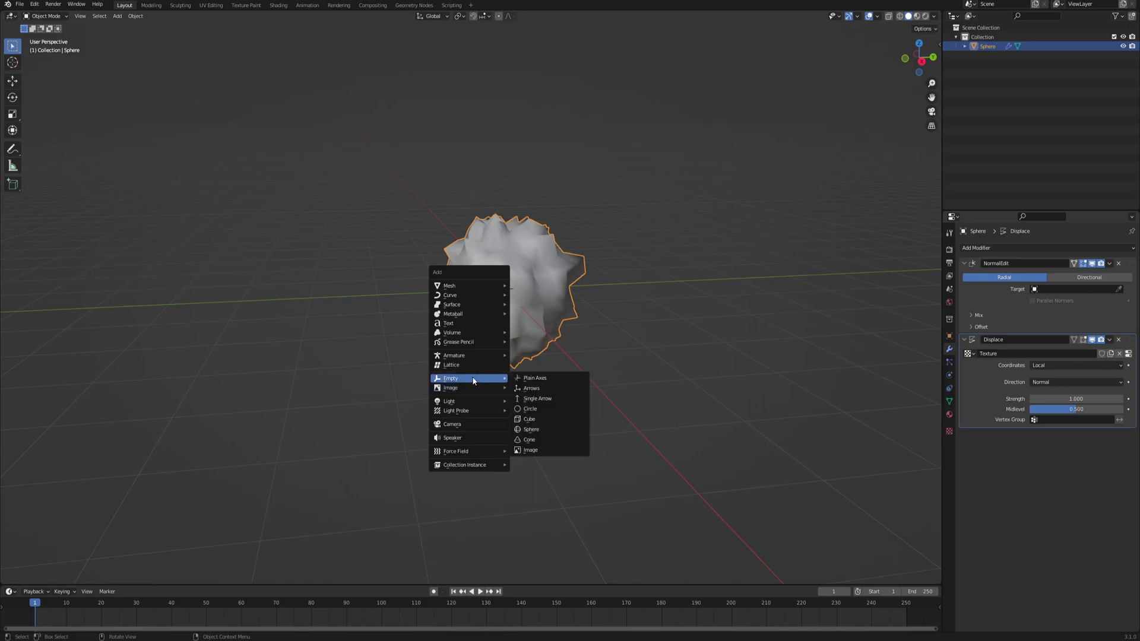
click(541, 382)
middle_drag(560, 313, 546, 255)
key(g)
key(z)
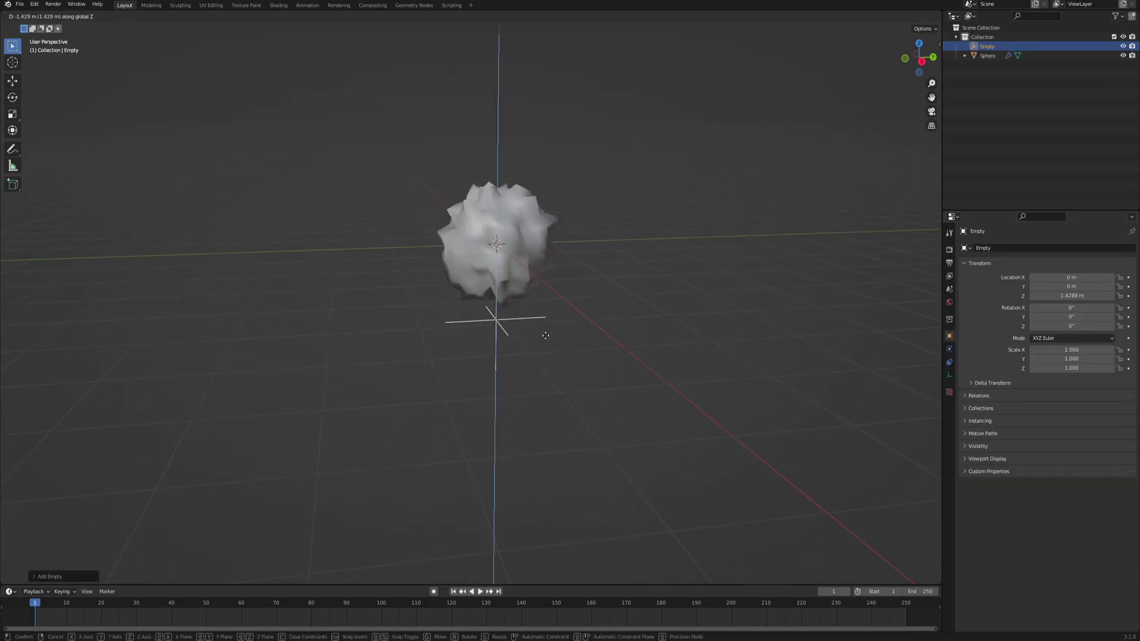
click(548, 415)
middle_drag(550, 319, 570, 279)
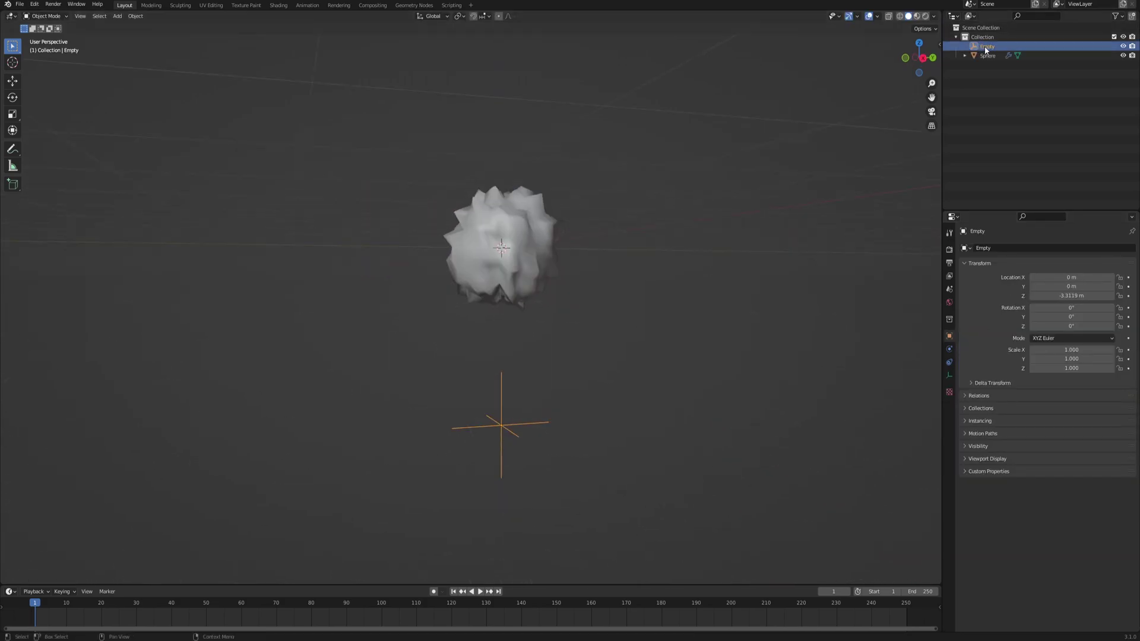
Rename the empty to 'normalcontrol' in the Outliner and reselect the sphere.
double_click(987, 46)
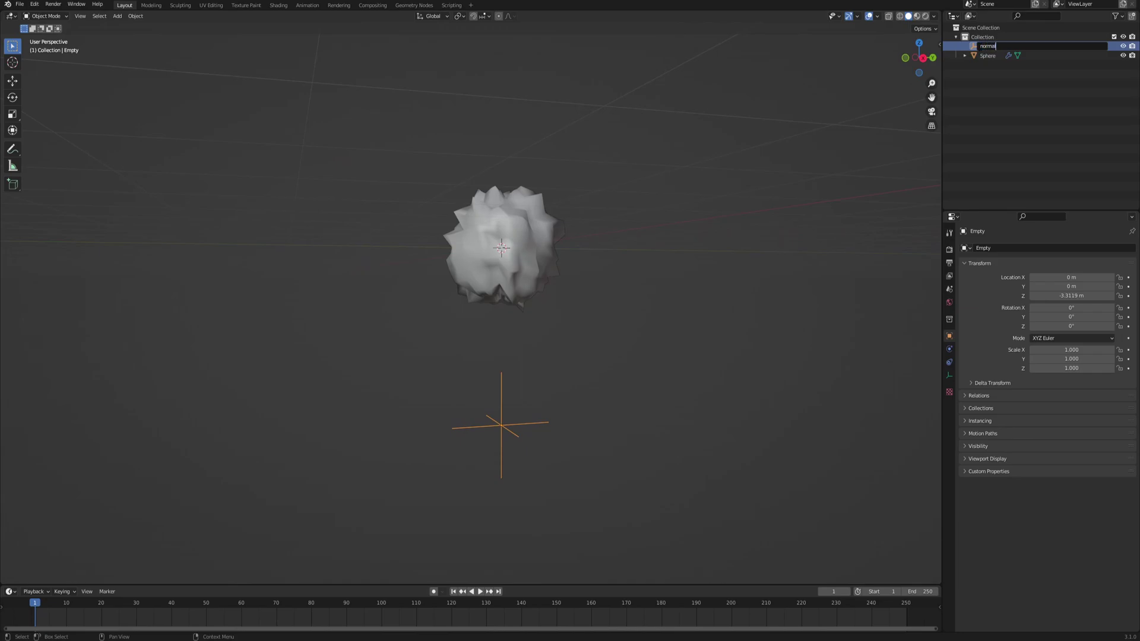
text(normalcontrol)
key(Return)
click(544, 255)
middle_drag(537, 262, 544, 255)
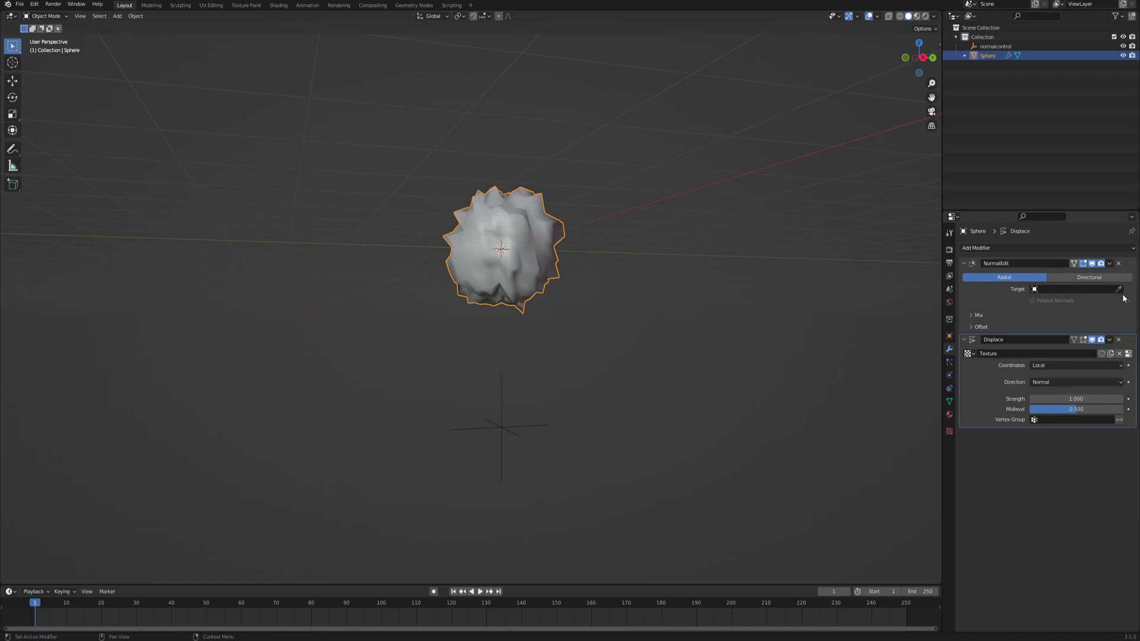
Target the Normal Edit modifier at normalcontrol with mix mode set to Add.
click(504, 422)
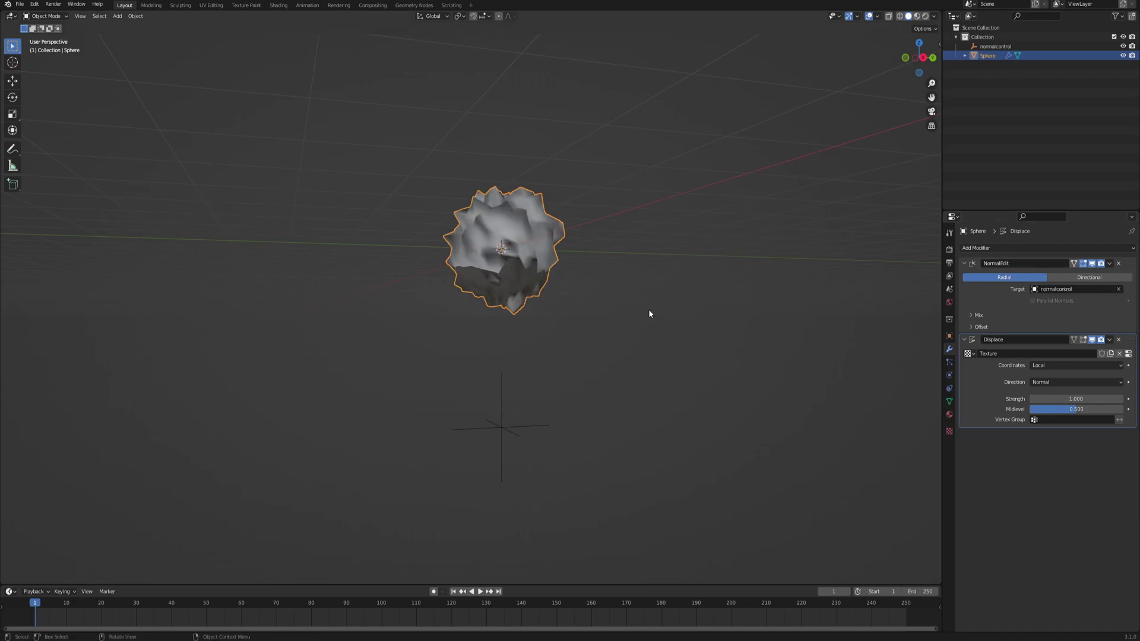
mouse_move(590, 232)
middle_down()
mouse_move(497, 288)
mouse_move(506, 241)
mouse_move(604, 277)
mouse_move(593, 288)
mouse_move(655, 314)
middle_up()
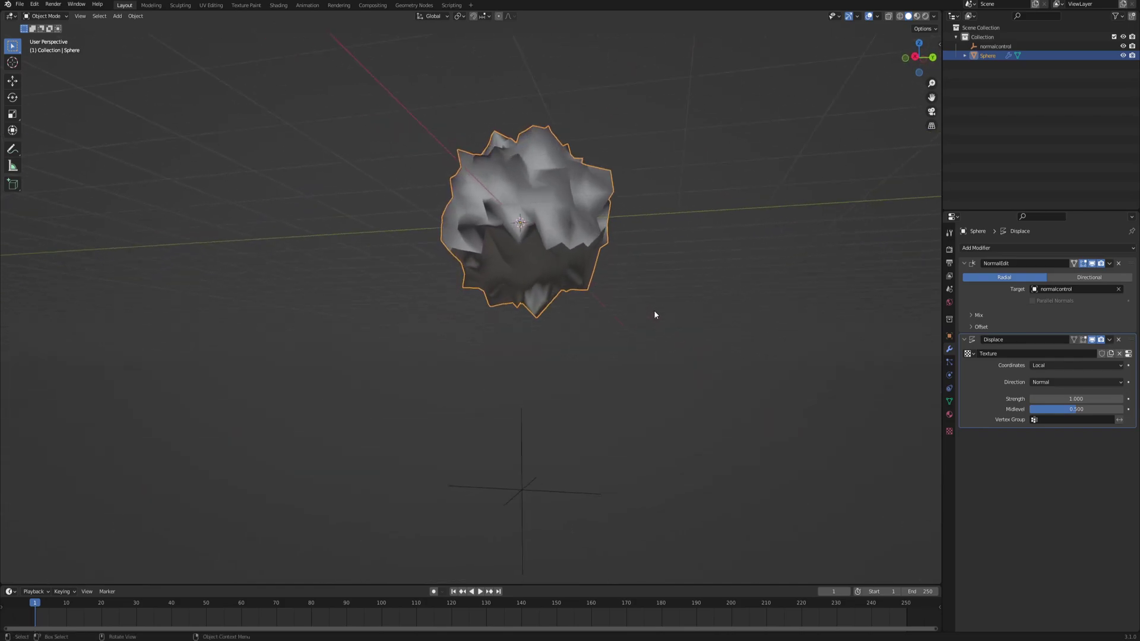
click(979, 316)
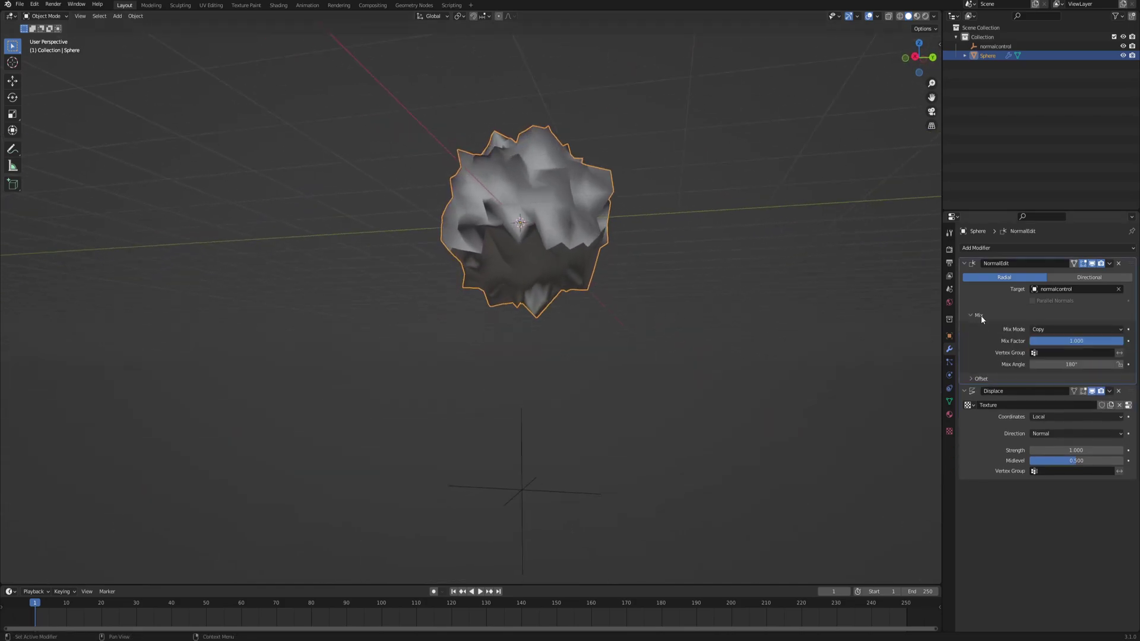
click(1042, 330)
click(1061, 350)
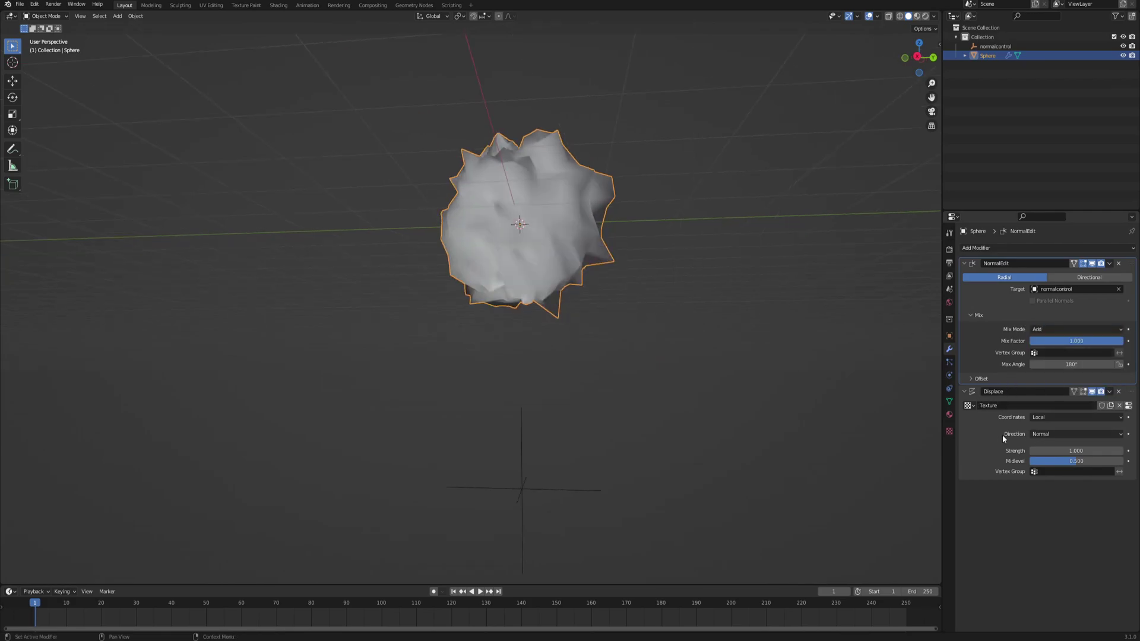
Set Displace direction to Custom Normal and move normalcontrol vertically under the sphere.
click(1052, 434)
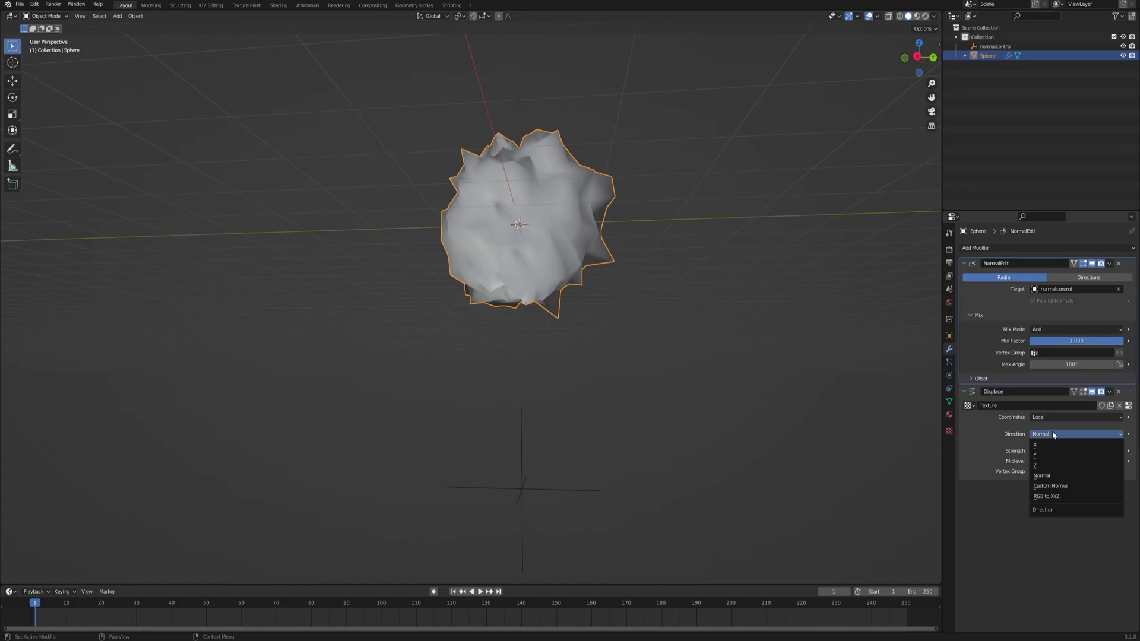
click(1060, 485)
middle_drag(665, 309, 587, 253)
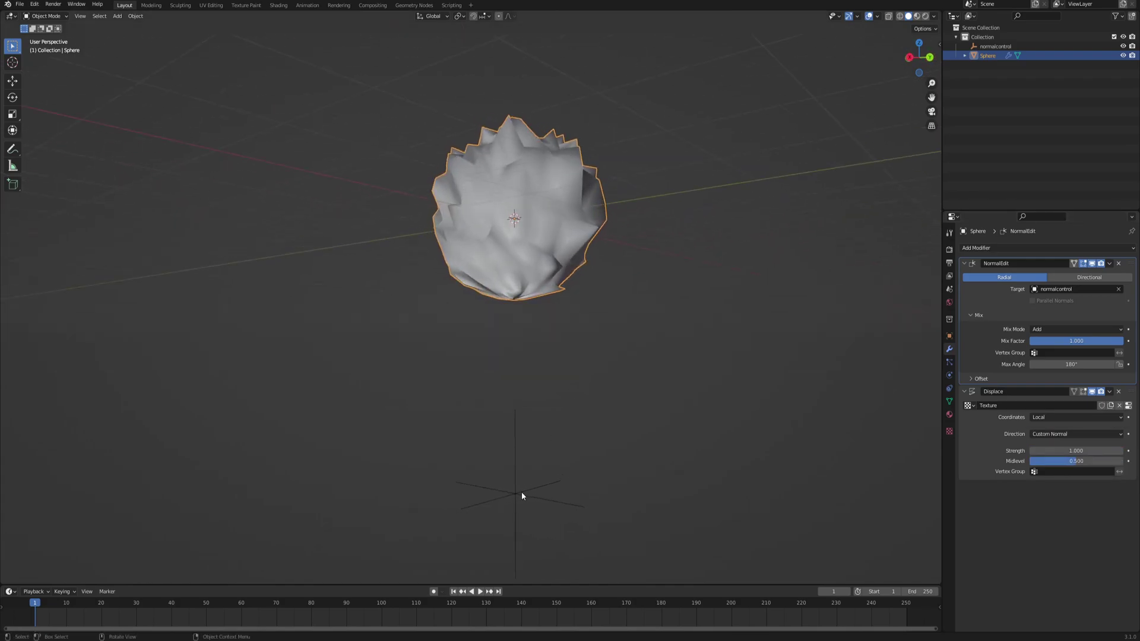
drag(521, 496, 502, 298)
key(z)
middle_drag(502, 298, 531, 460)
Raise the Displace strength to 5.2 for spiky blades.
click(555, 304)
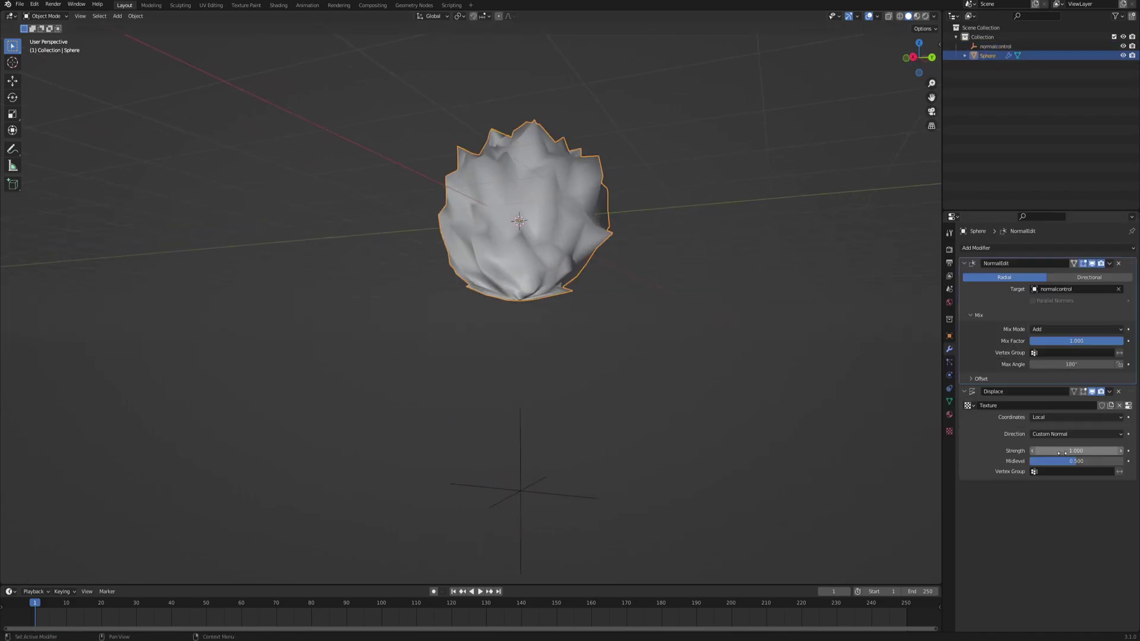
drag(1076, 451, 1116, 450)
scroll(501, 306, down, 2)
click(498, 408)
Cancel the trial move of normalcontrol and reselect the sphere.
key(g)
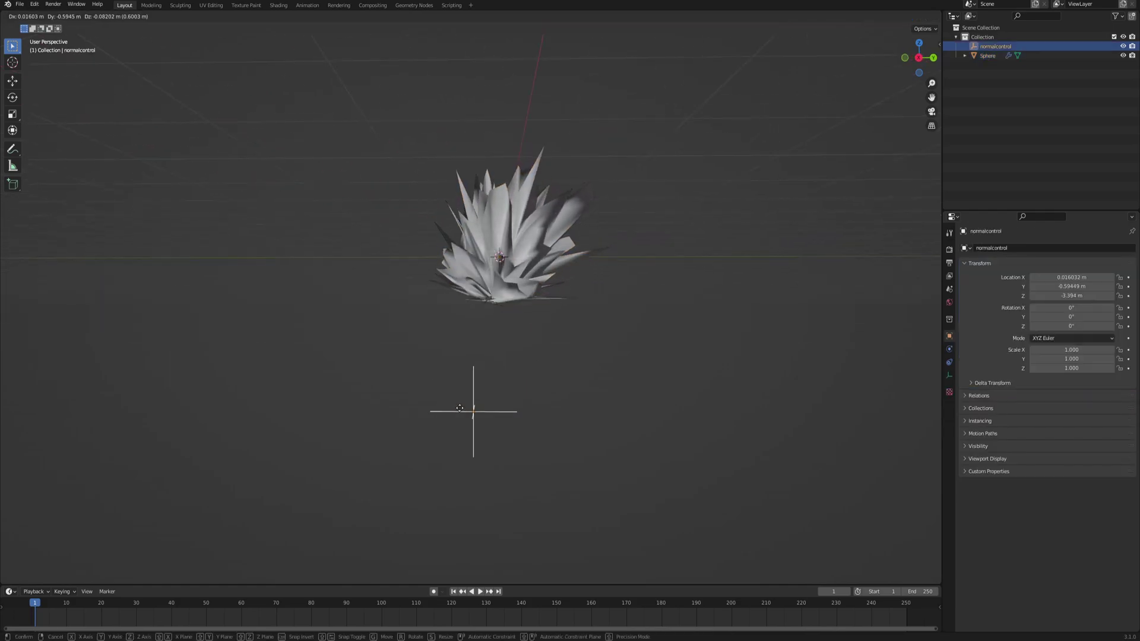
right_click(458, 343)
click(612, 310)
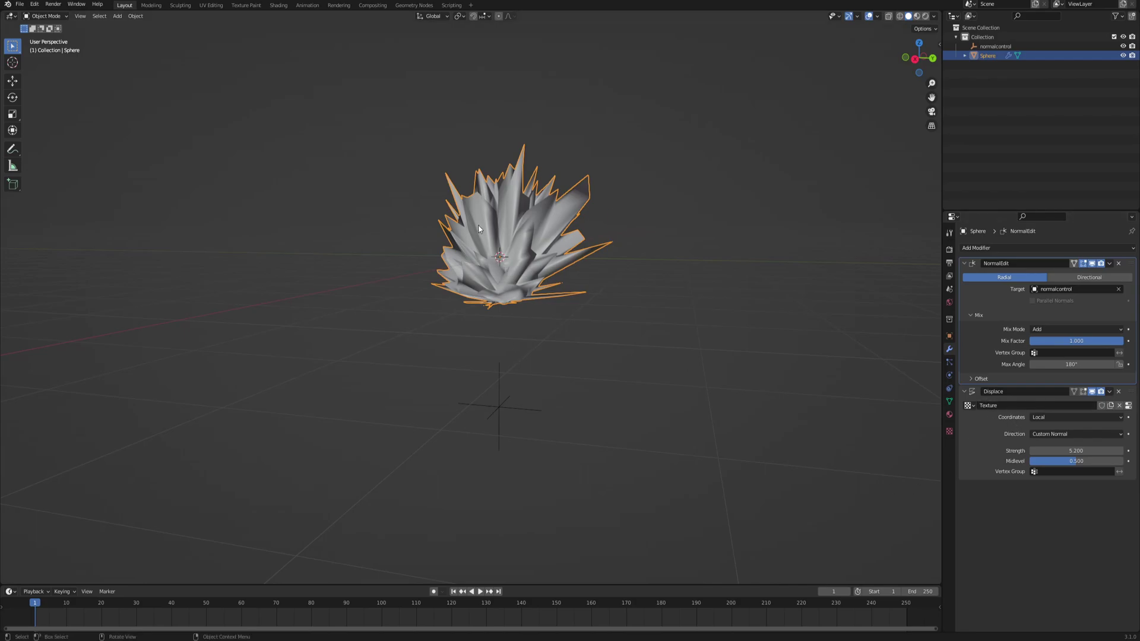
middle_drag(477, 228, 540, 256)
Add a second Plain Axes empty, lowered on Z below the spiky sphere.
key(shift+a)
mouse_move(469, 340)
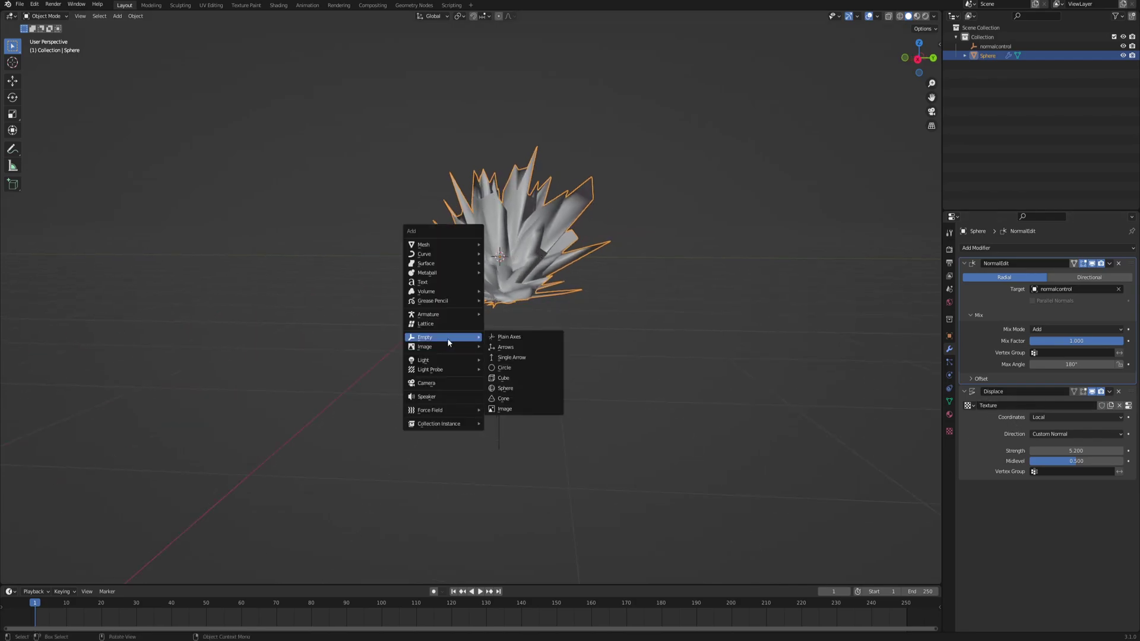
click(526, 337)
key(g)
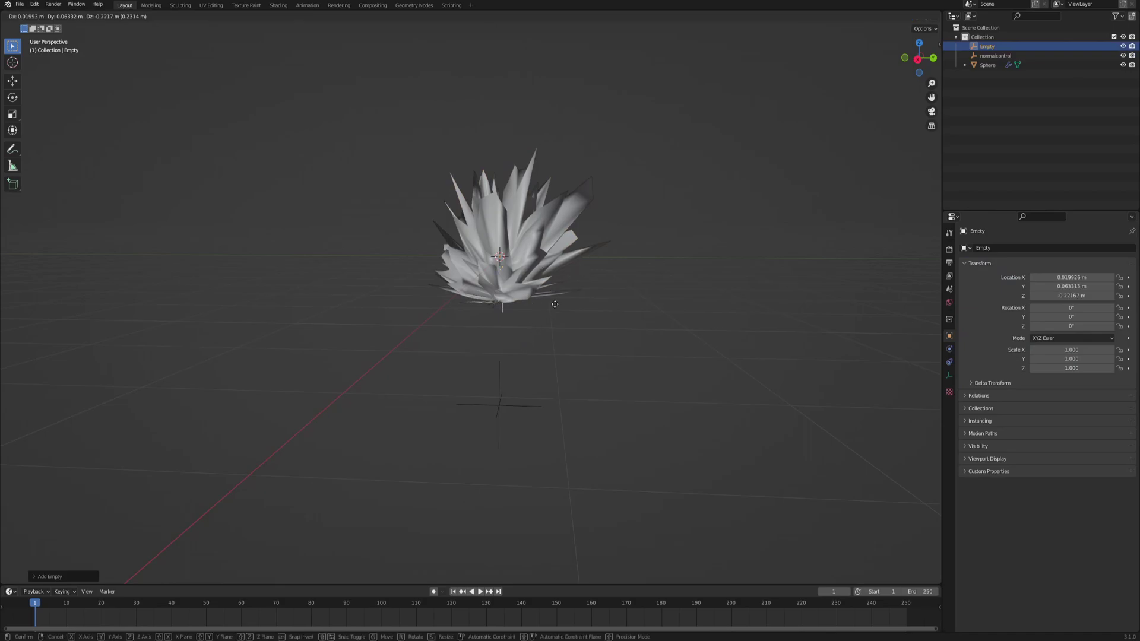
key(z)
click(539, 364)
middle_drag(539, 365, 529, 356)
Rename the new empty to 'displacecontroller'.
double_click(987, 45)
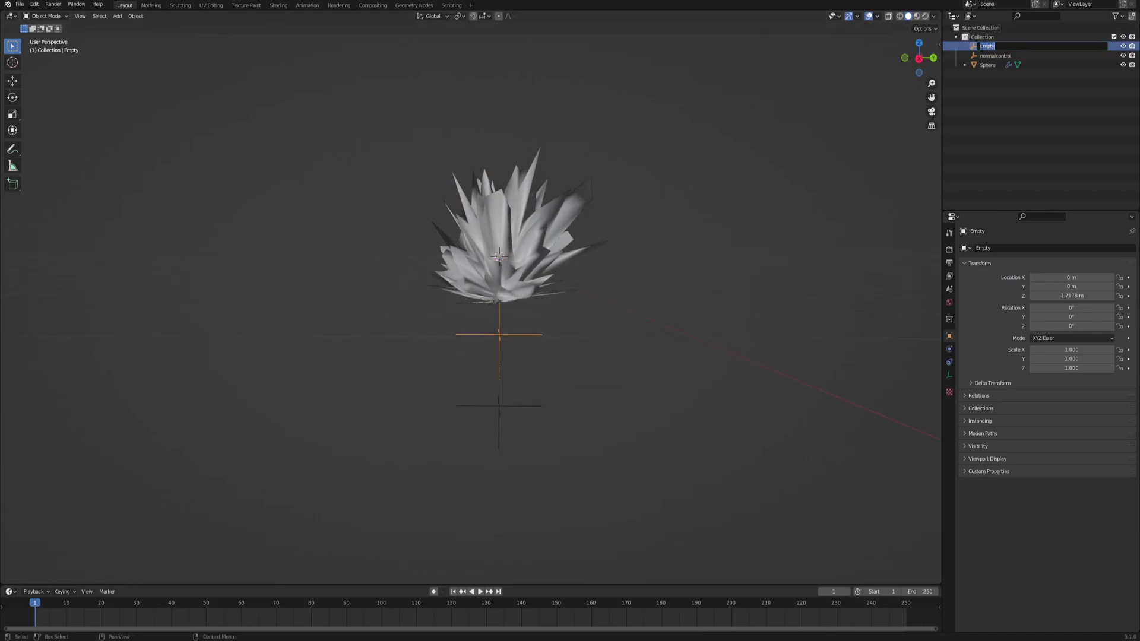
text(displacecontroller)
click(511, 221)
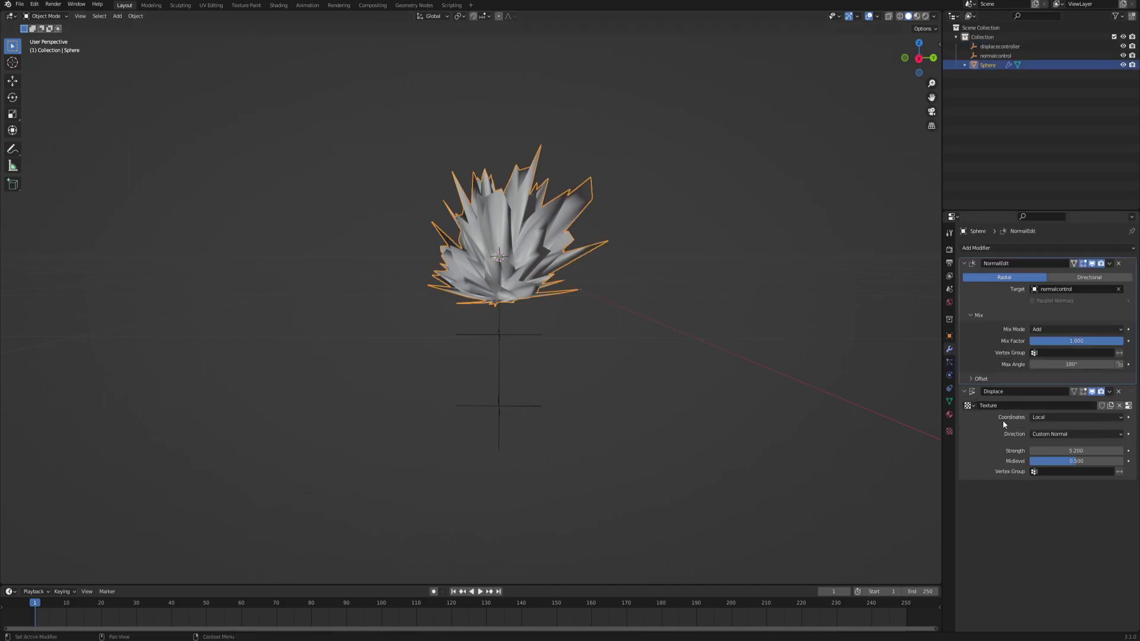
Set the Displace Coordinates to Object and choose displacecontroller as the object.
click(1075, 416)
click(1065, 449)
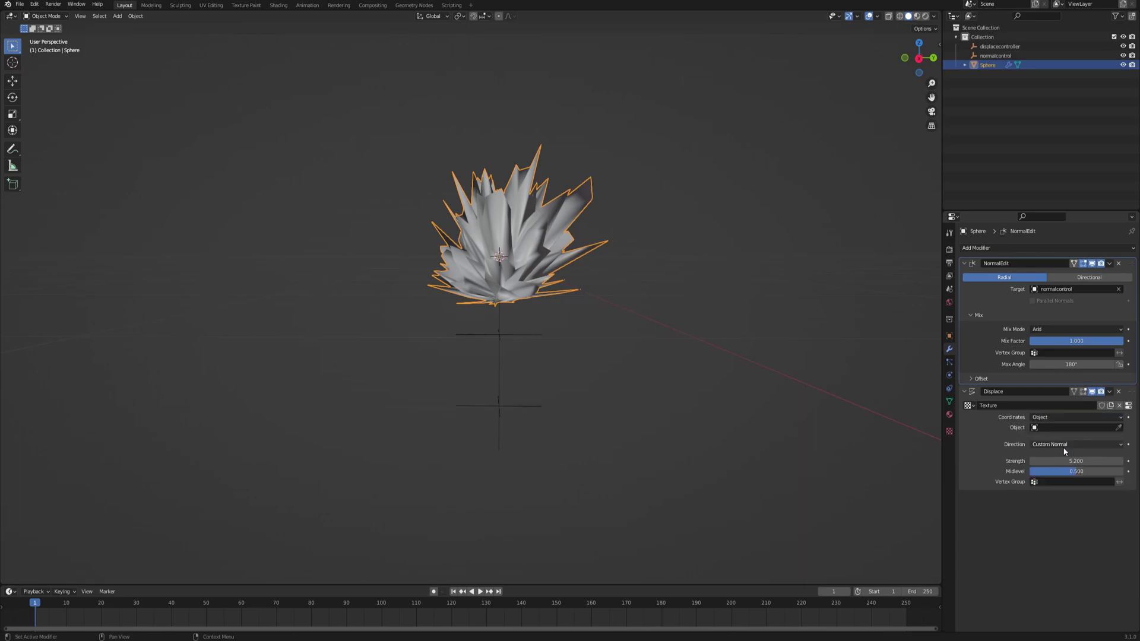
click(1106, 428)
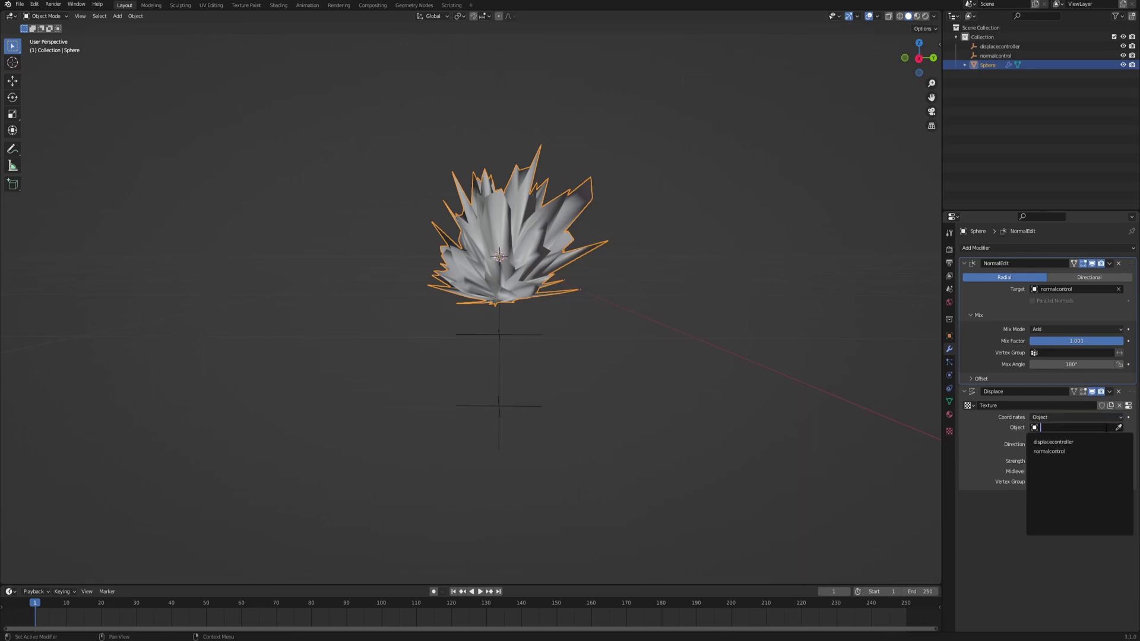
click(1062, 442)
Move the normalcontrol empty to a new spot below the sphere.
middle_drag(619, 385, 500, 331)
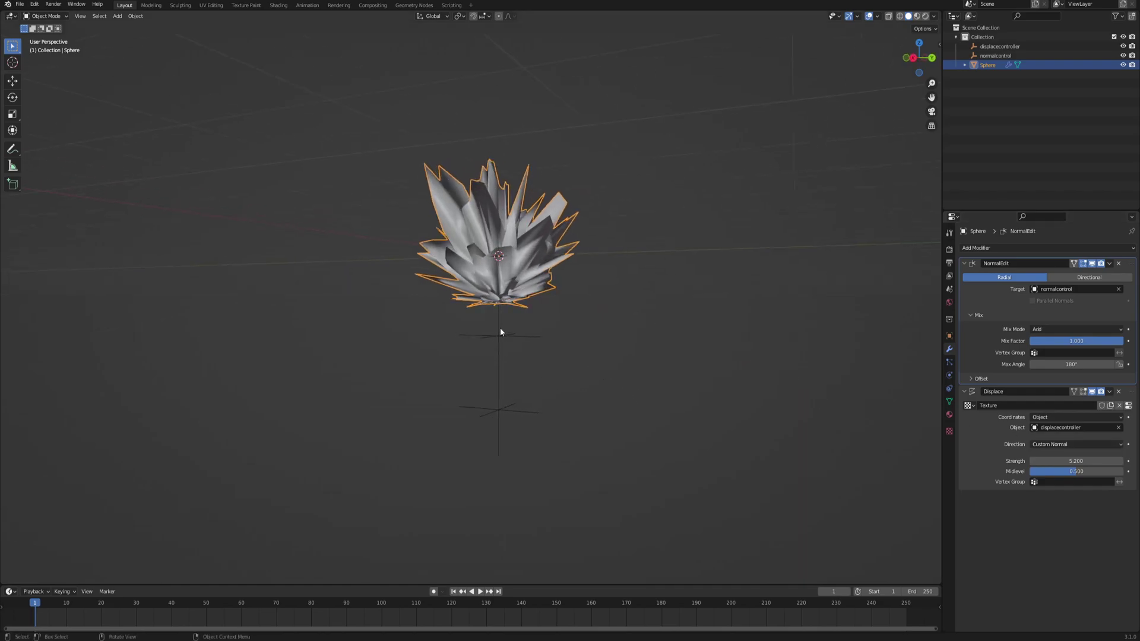
click(516, 416)
key(g)
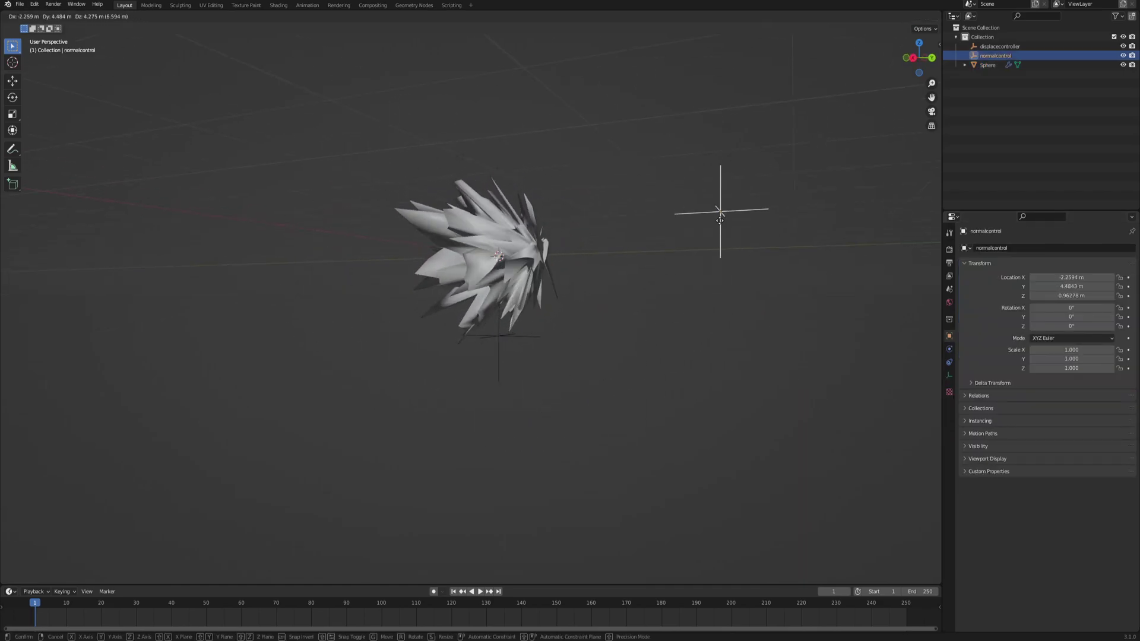
click(522, 393)
Scale displacecontroller to 2.568 and move it to a new position.
click(537, 359)
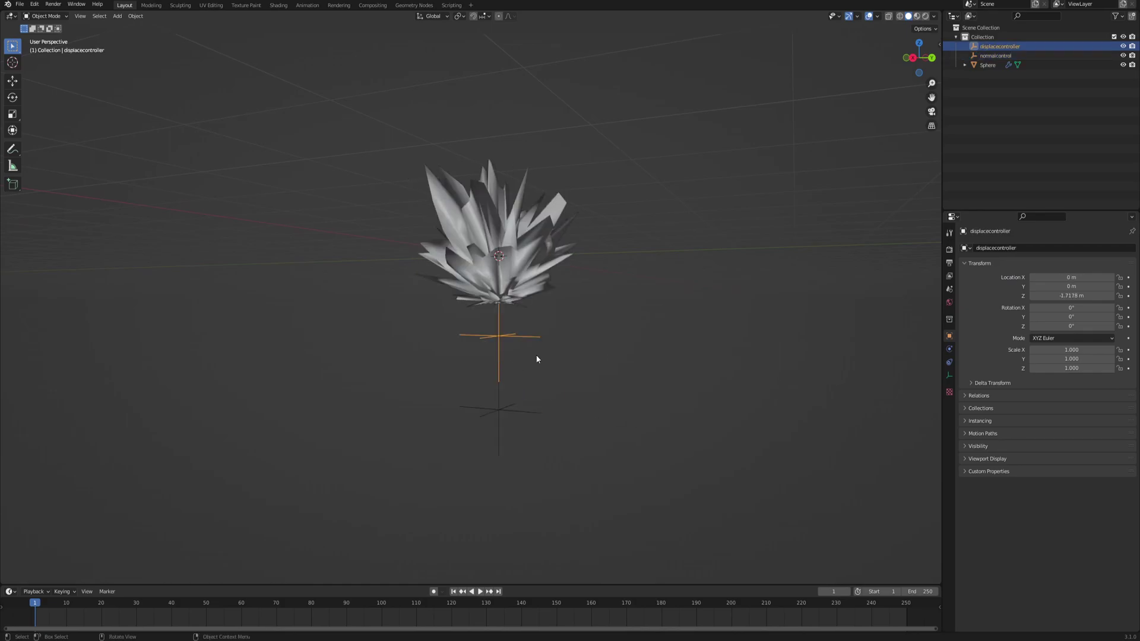
key(s)
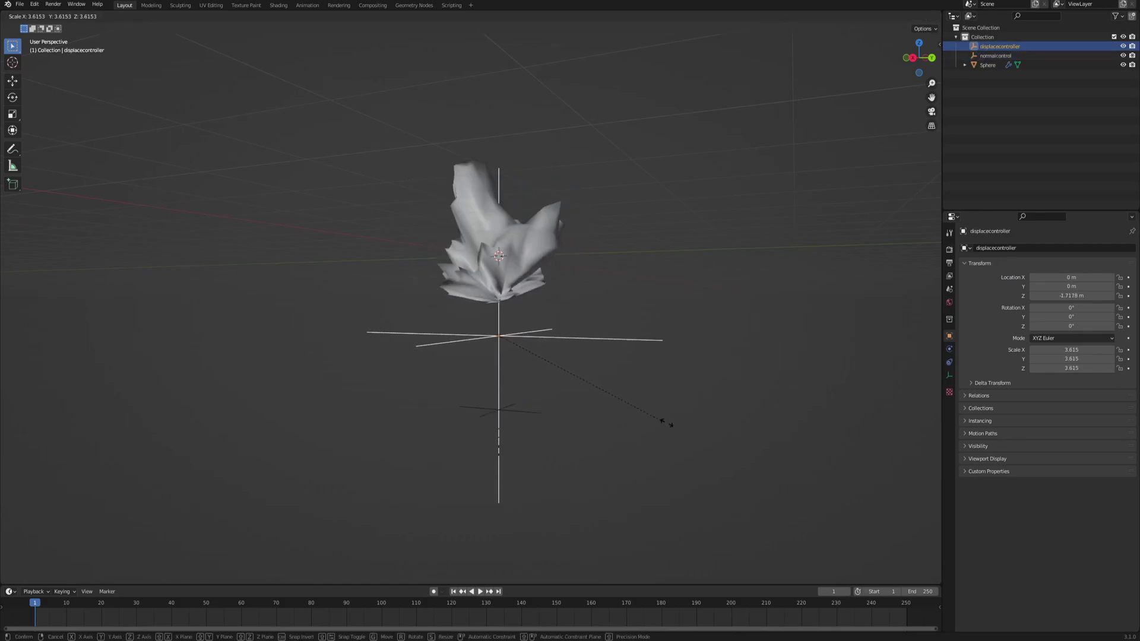
click(608, 404)
key(g)
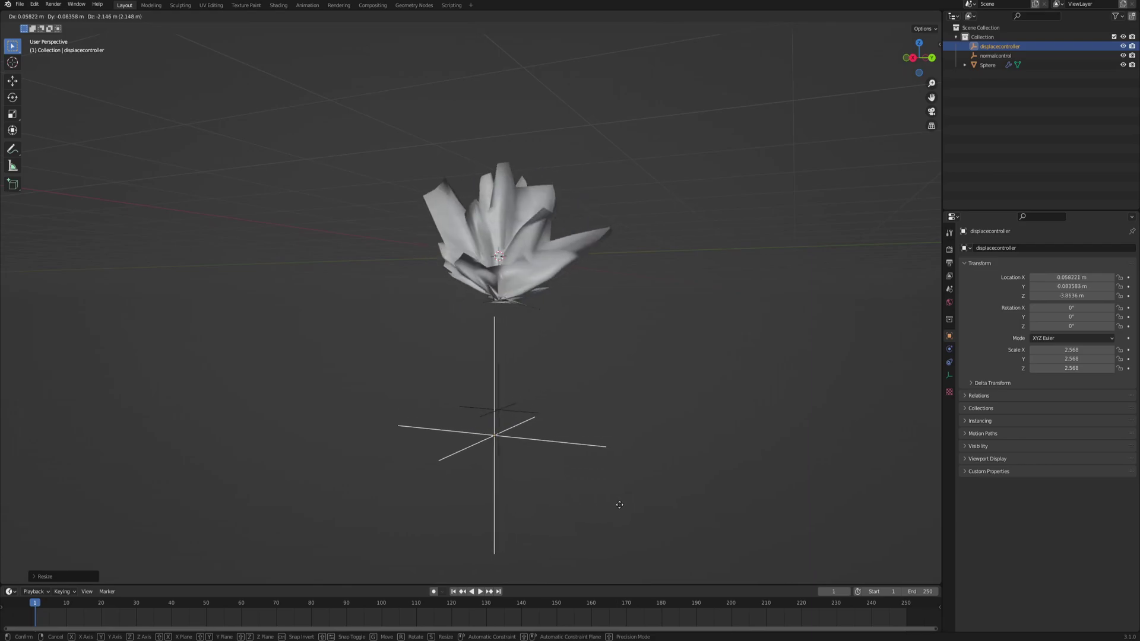
click(534, 380)
Lower the sphere's Displace strength to 1.
click(504, 267)
middle_drag(533, 373, 493, 305)
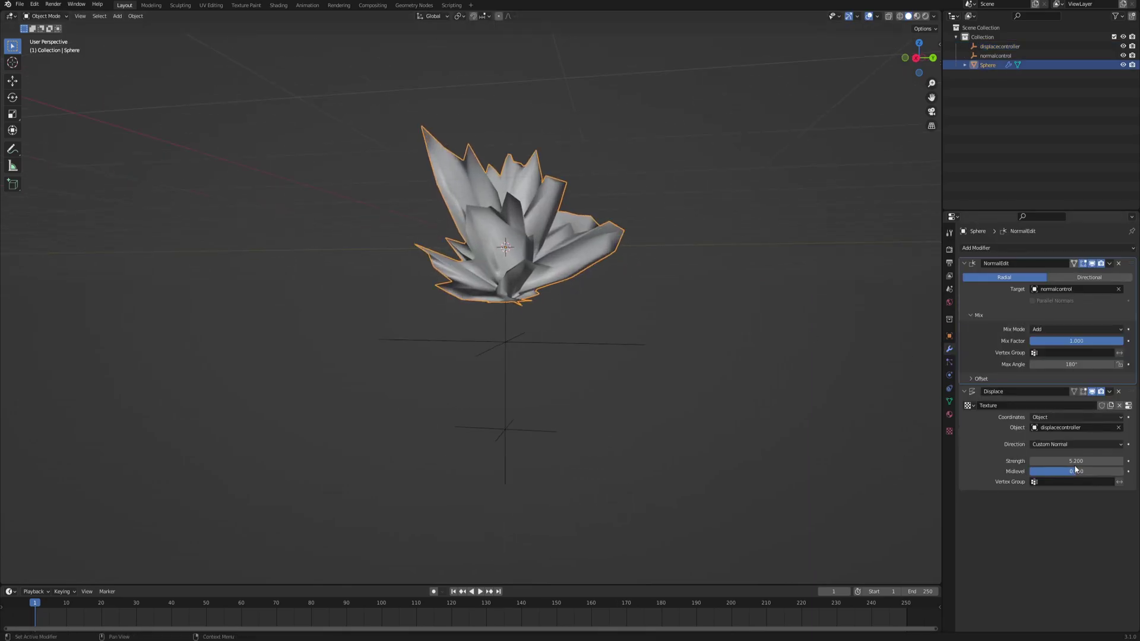
key(Return)
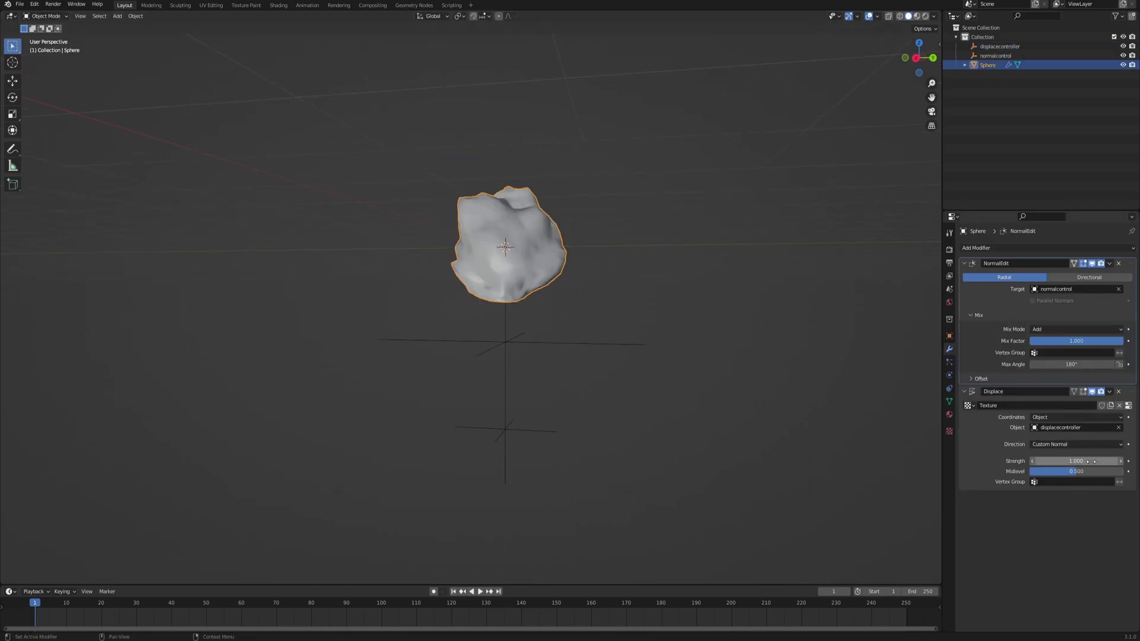
middle_drag(497, 326, 589, 329)
Rescale displacecontroller to 1.003 for softer, petal-like flame blades.
click(503, 346)
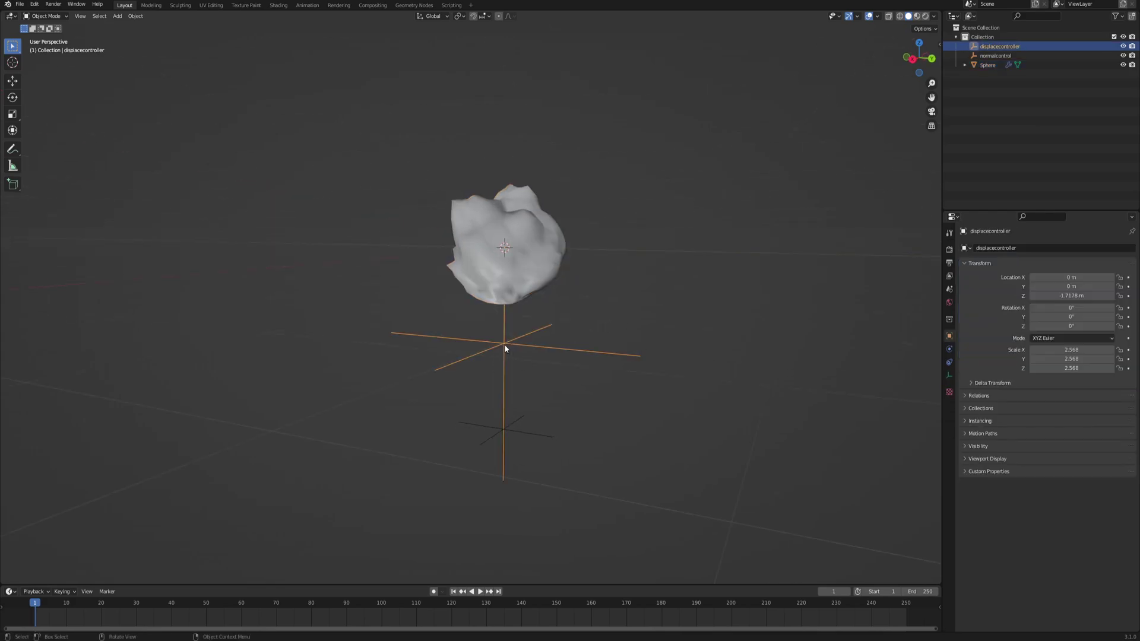
mouse_move(505, 369)
middle_down()
mouse_move(522, 387)
mouse_move(510, 369)
middle_up()
key(s)
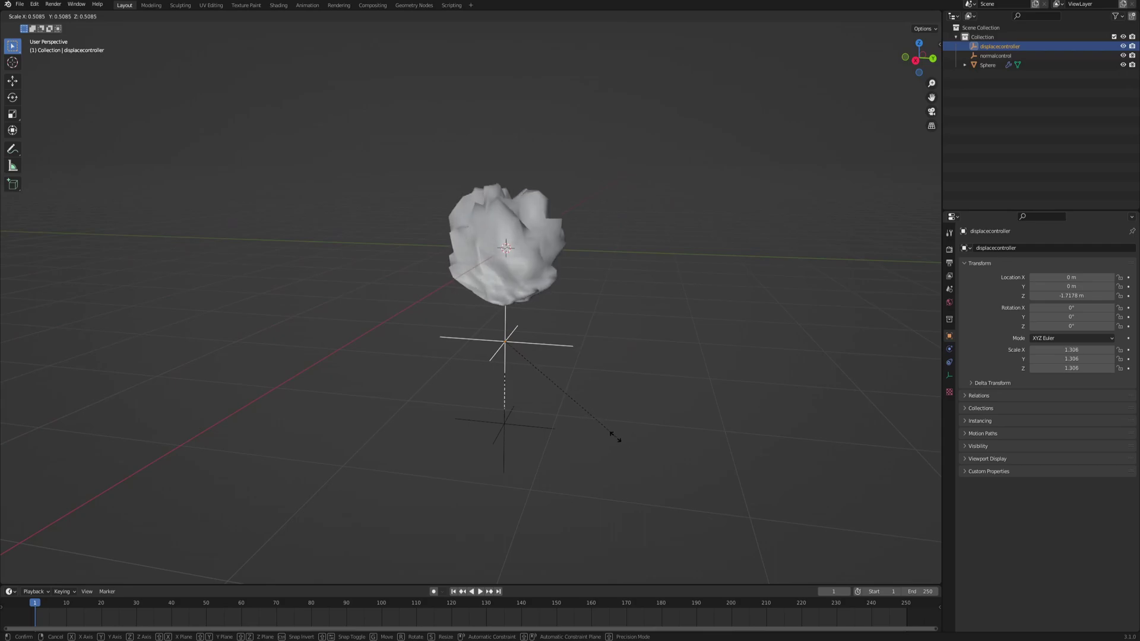
click(584, 417)
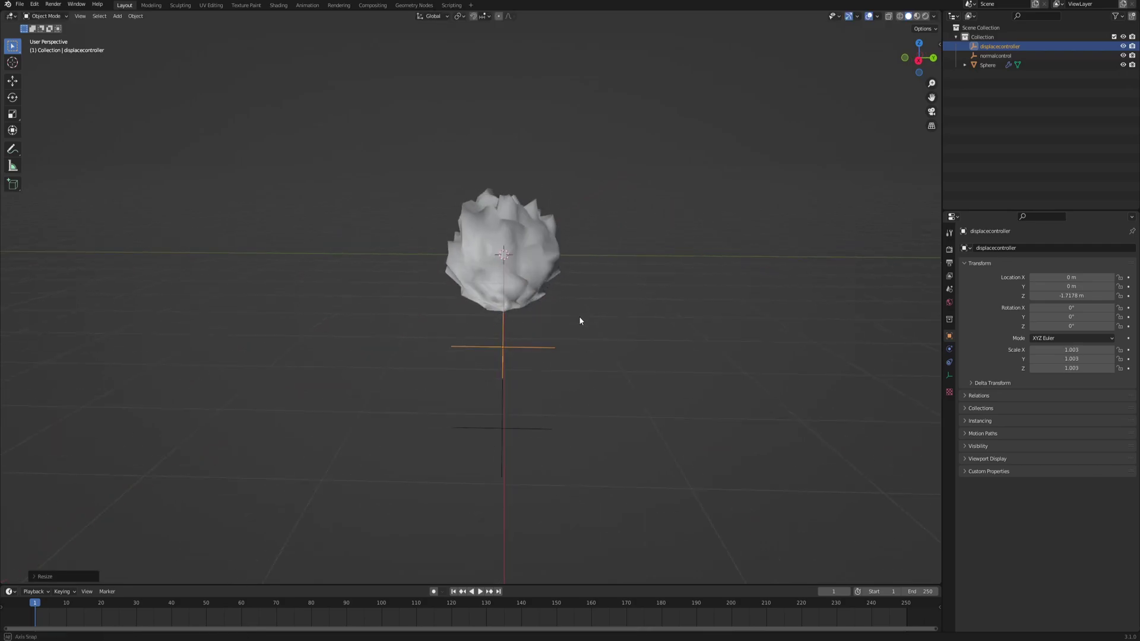
middle_drag(589, 320, 588, 297)
click(504, 261)
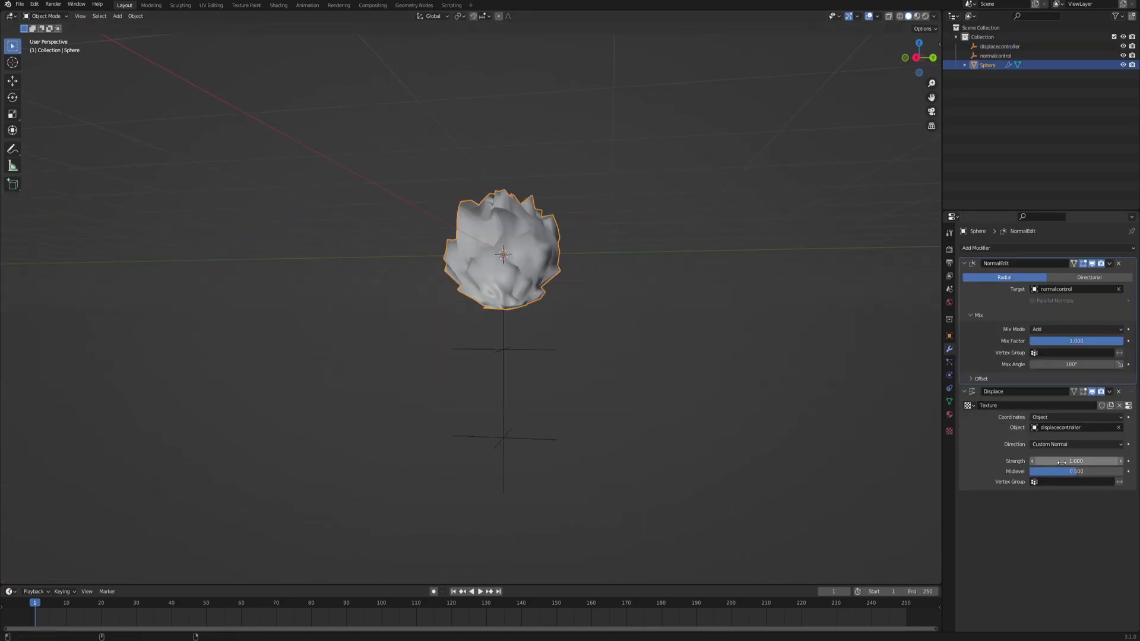
middle_drag(504, 261, 515, 335)
Insert a location keyframe on displacecontroller at frame 1.
click(514, 338)
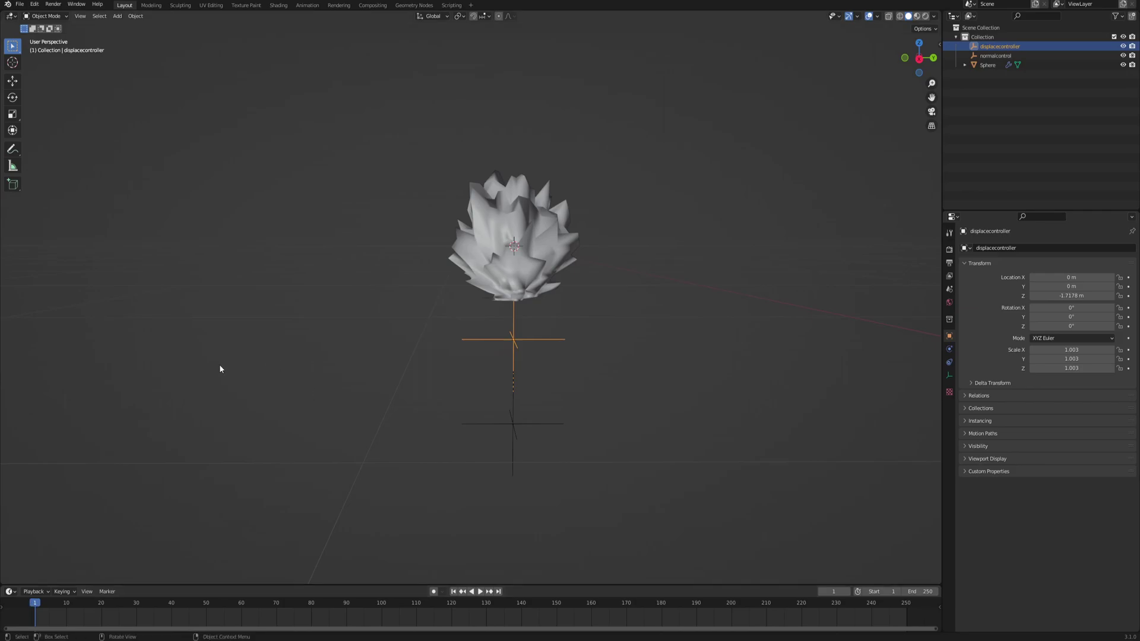
key(i)
click(151, 366)
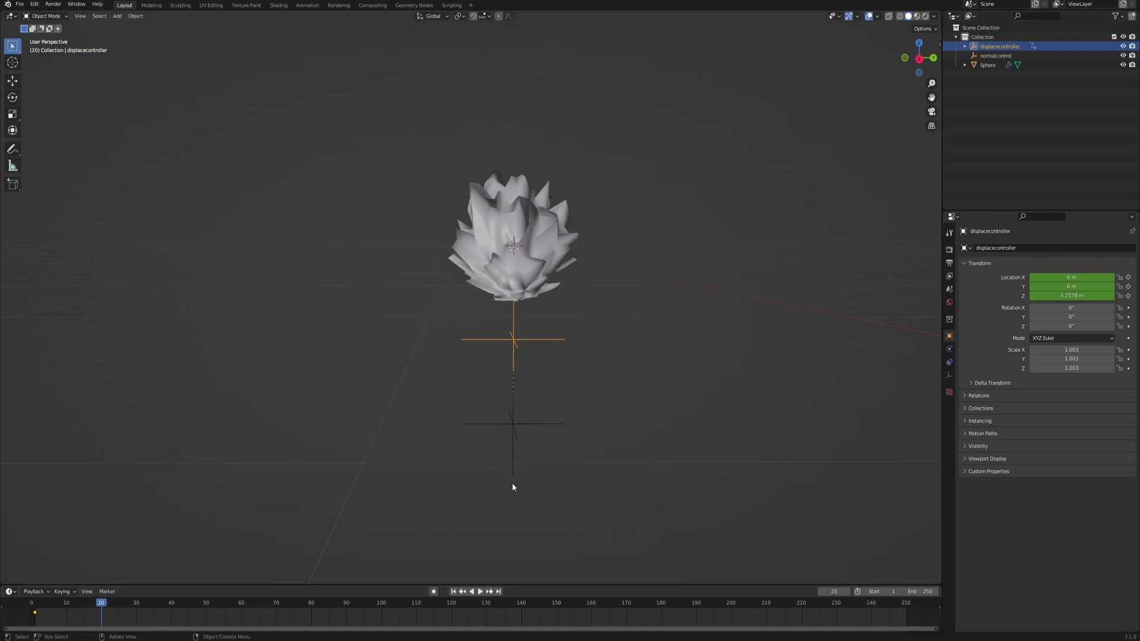
At frame 20, raise displacecontroller along Z and keyframe its location again.
key(g)
key(z)
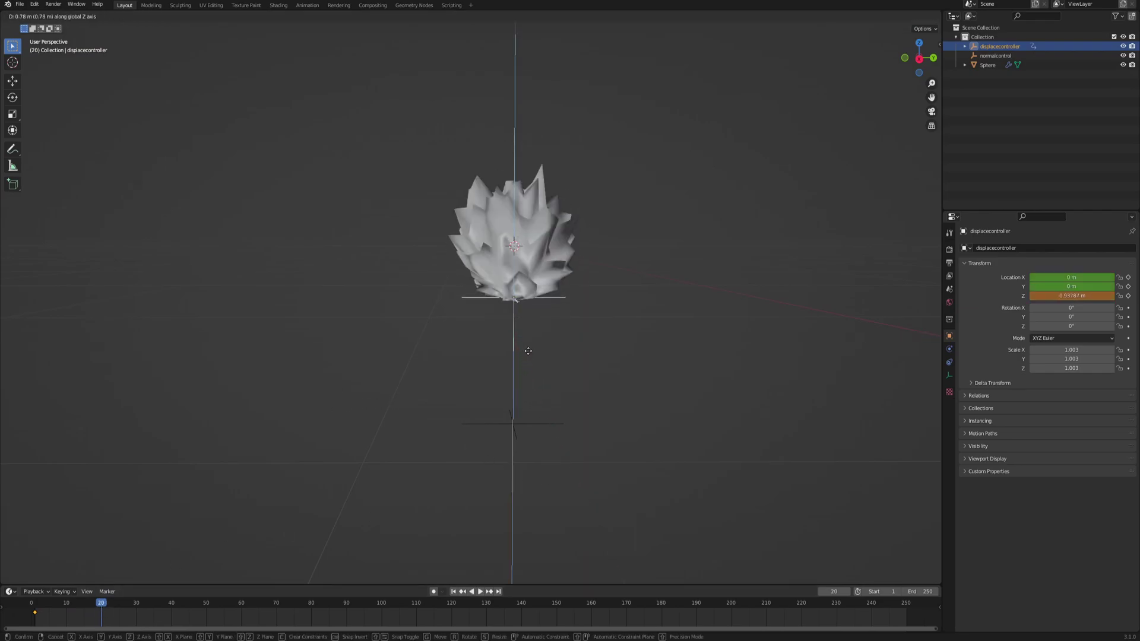
click(568, 181)
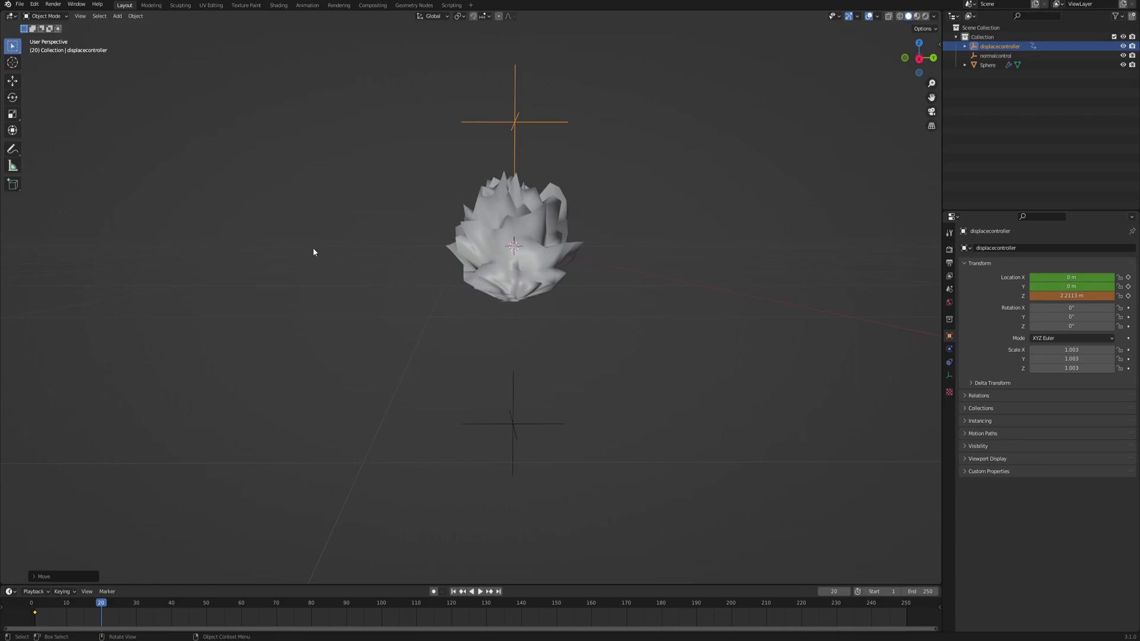
key(i)
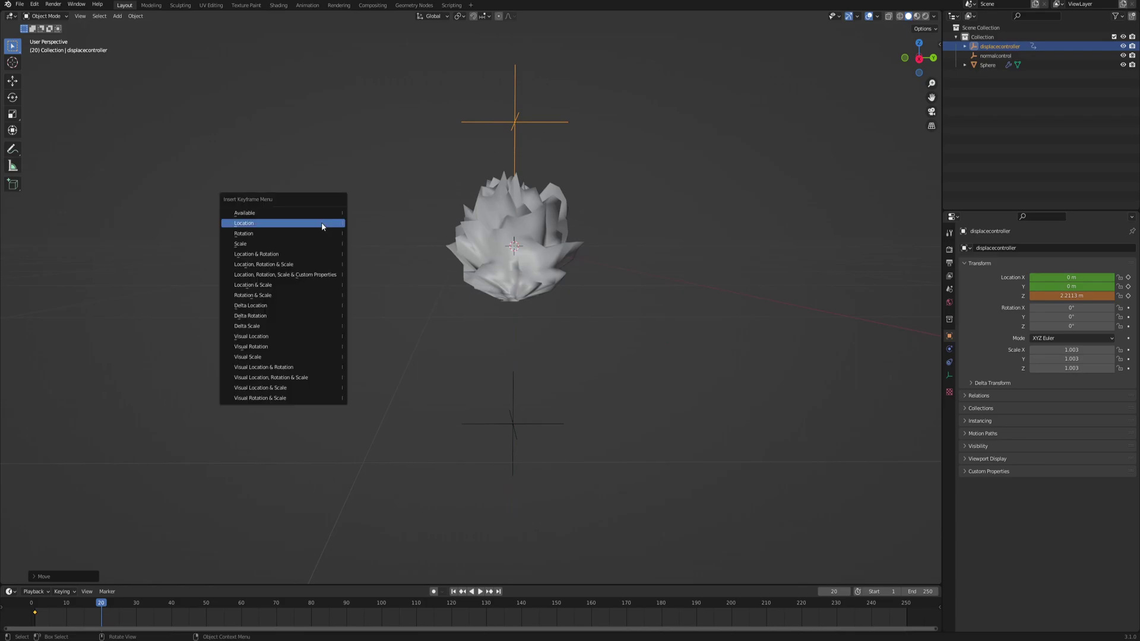
click(322, 224)
Play the flame animation back from frame 1.
click(463, 592)
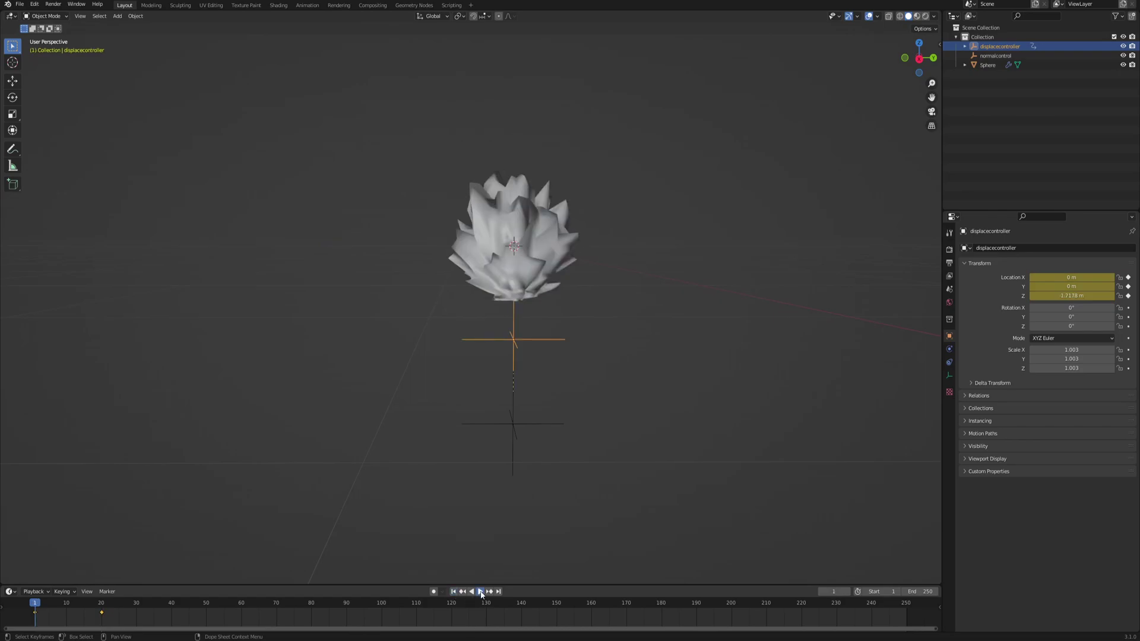
click(480, 592)
key(Escape)
click(481, 592)
Give the controller's keyframes linear interpolation and set how motion extrapolates past them.
key(Escape)
key(t)
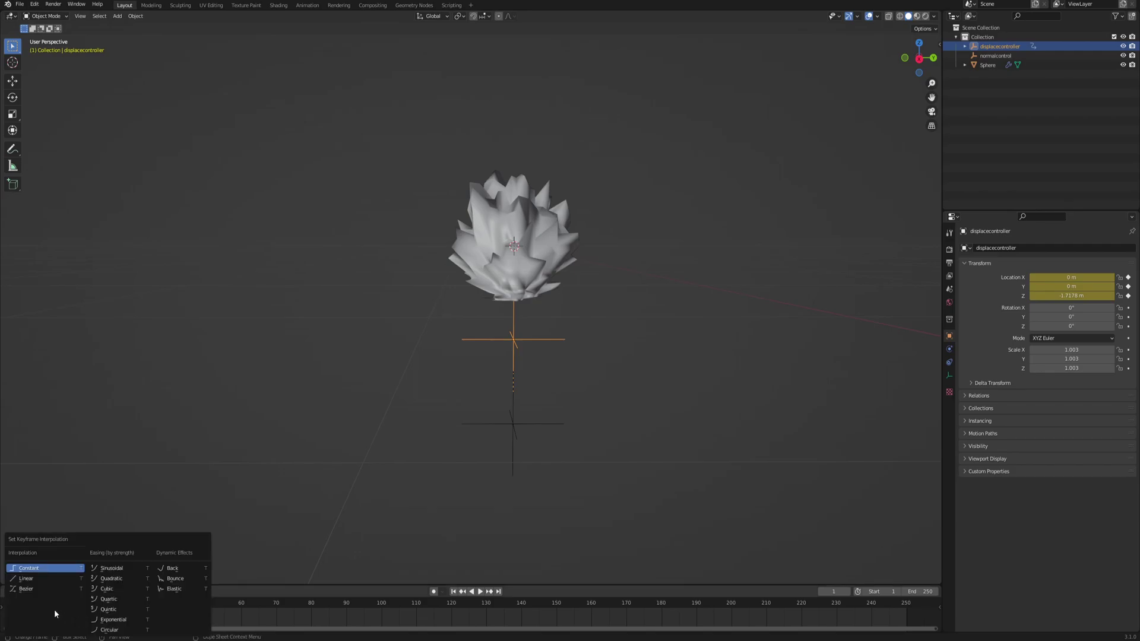
click(27, 581)
key(shift+e)
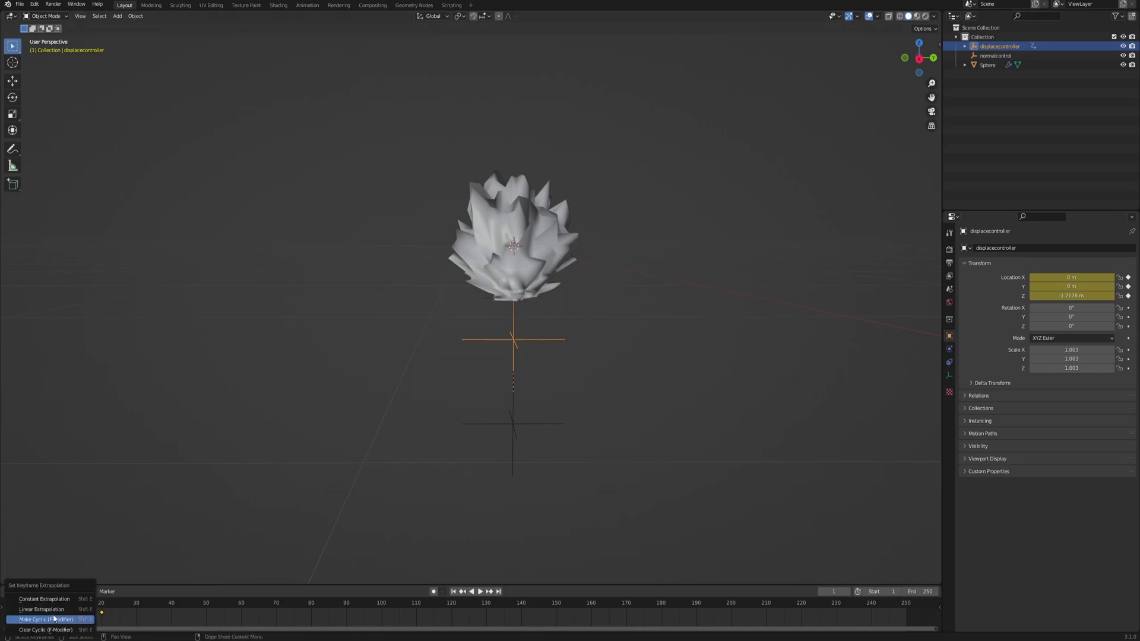
click(18, 611)
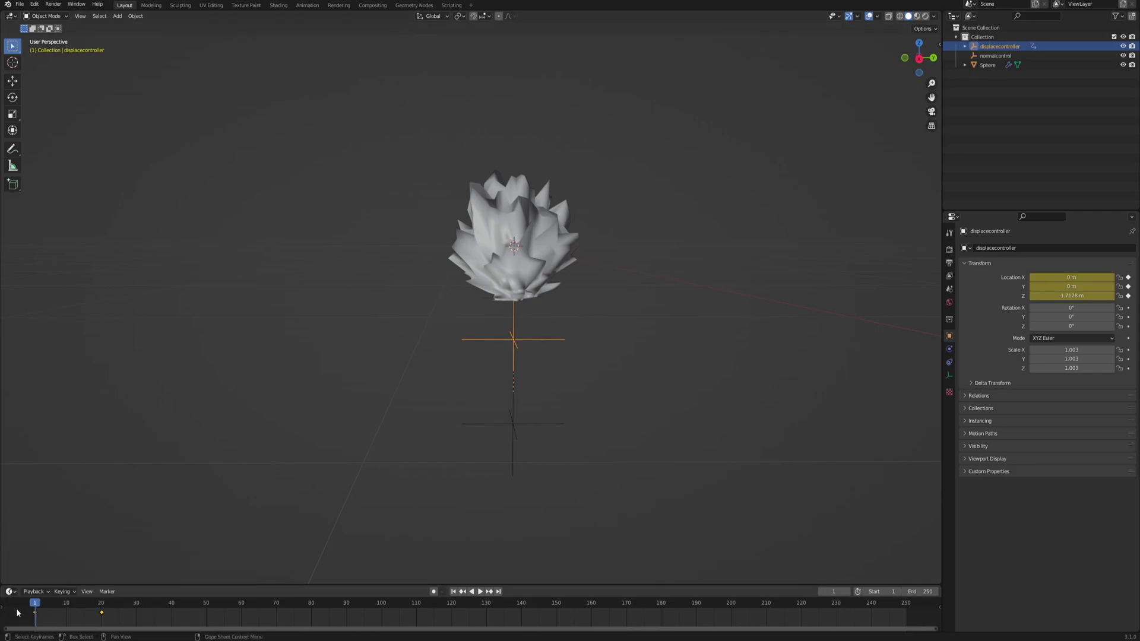
Play the animation, undo a trial move of the frame-20 keyframe, and rewind to frame 1.
click(481, 592)
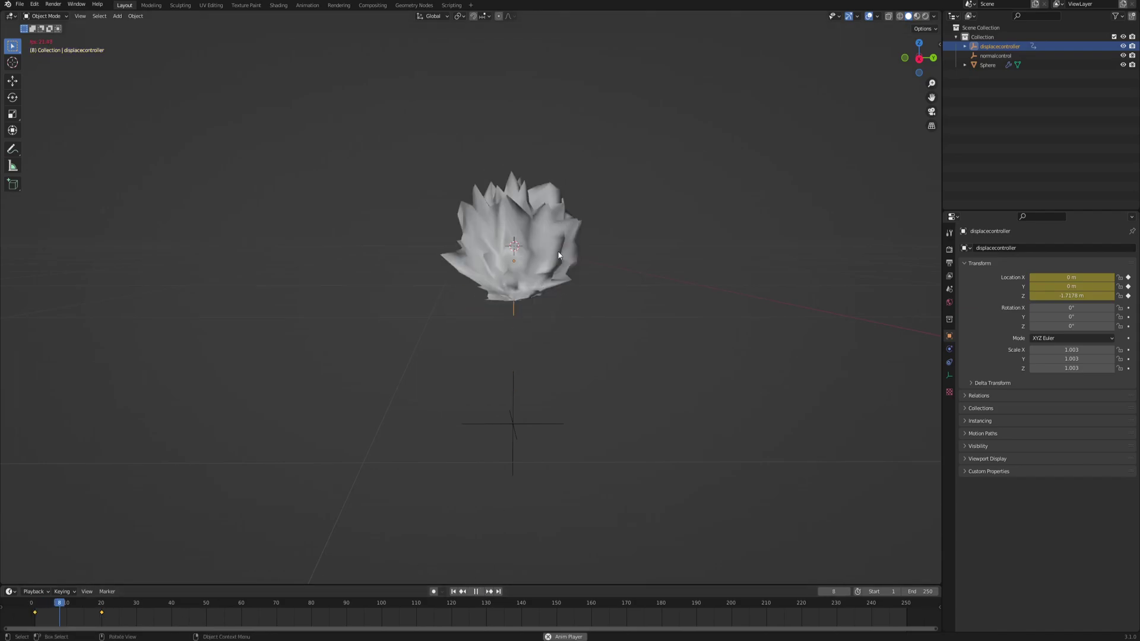
scroll(569, 243, down, 7)
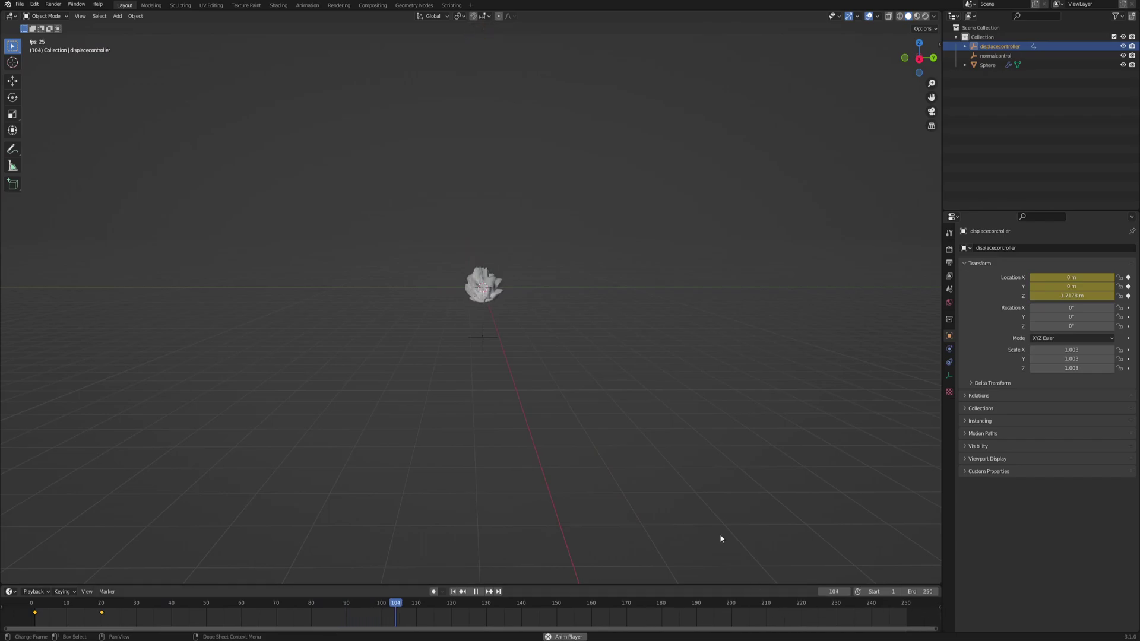
scroll(494, 302, up, 5)
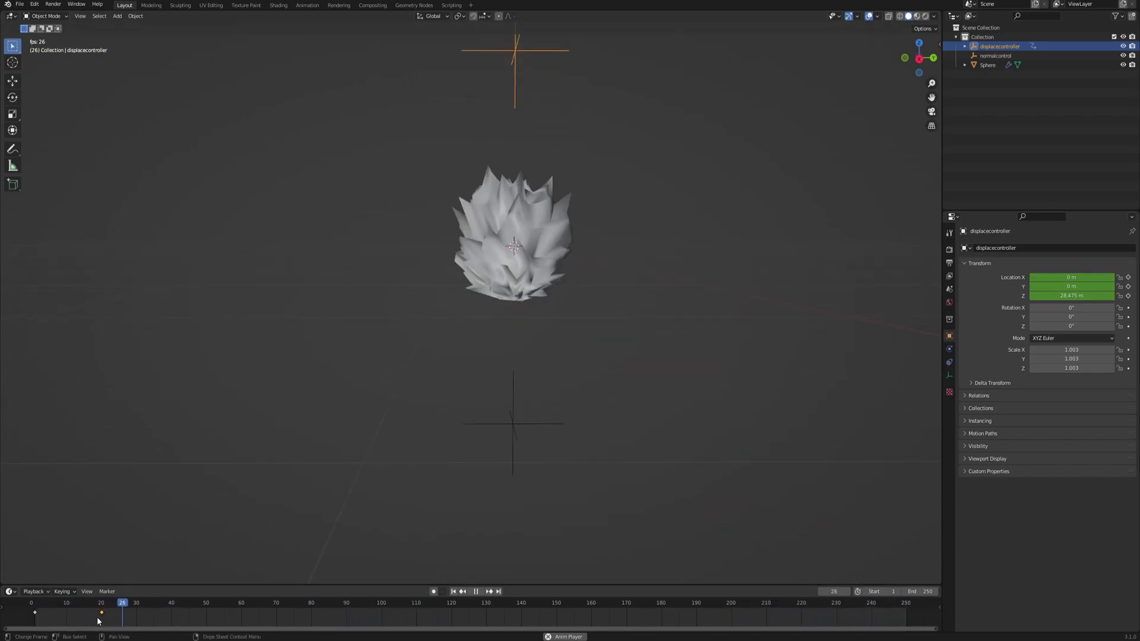
key(g)
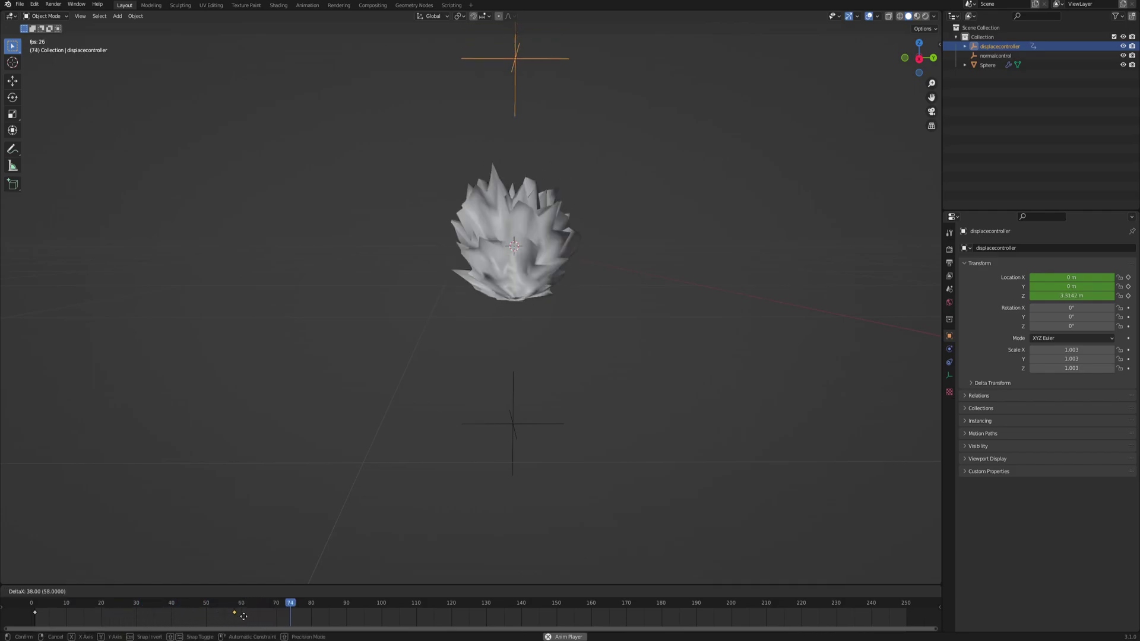
click(56, 600)
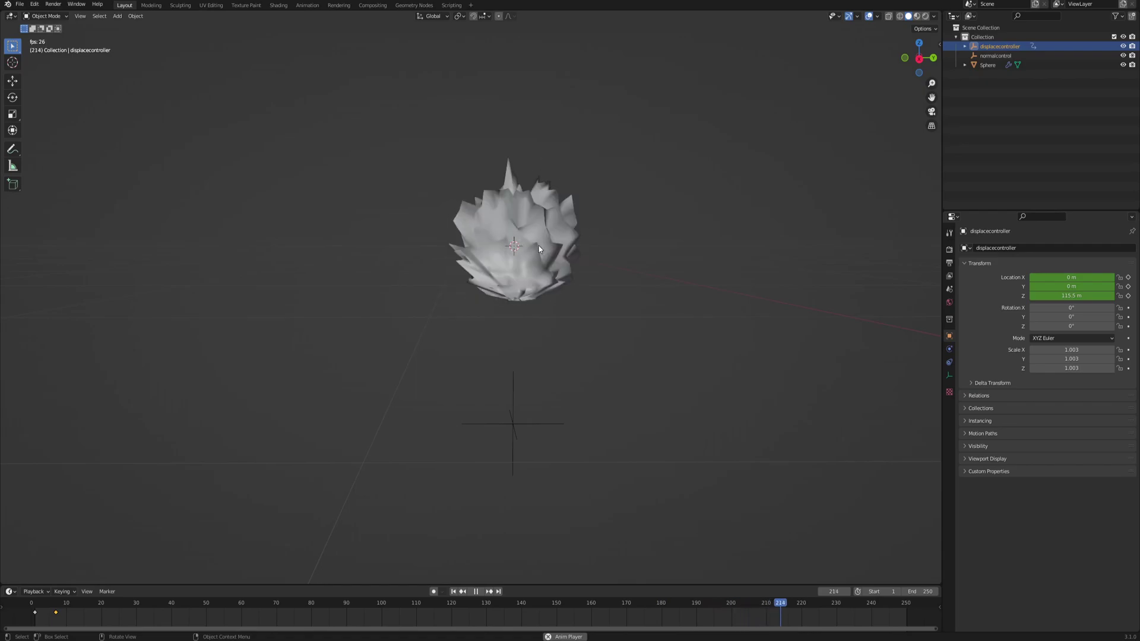
key(ctrl+z)
key(space)
click(453, 592)
middle_drag(453, 244, 487, 241)
Split the viewport, make the left area a Shader Editor, and select the Sphere.
drag(2, 9, 499, 12)
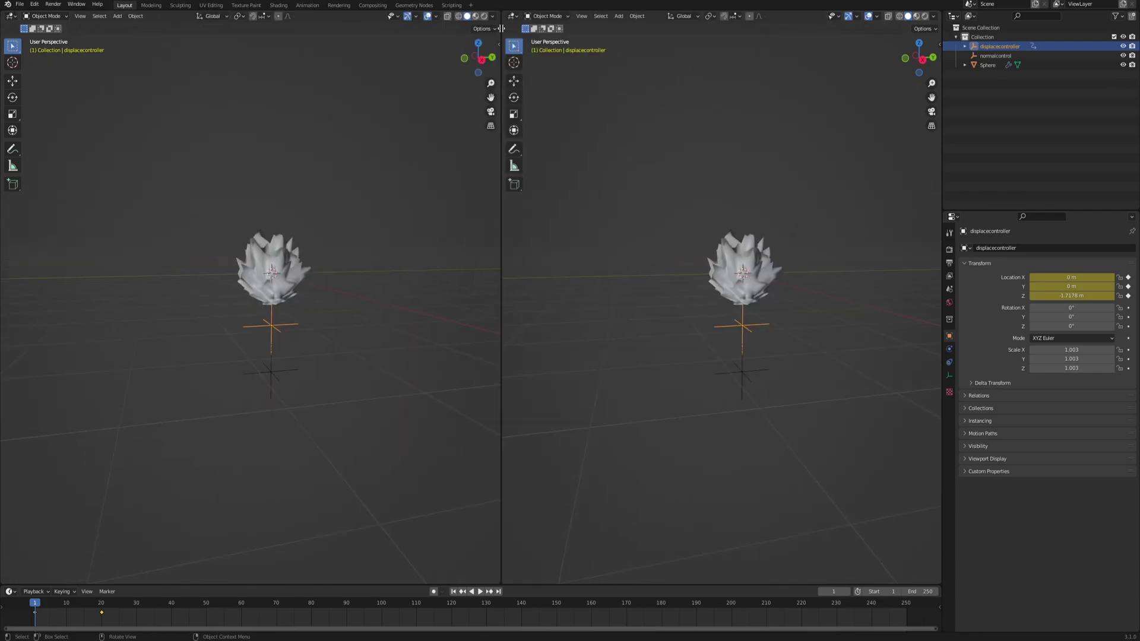
click(10, 16)
click(32, 104)
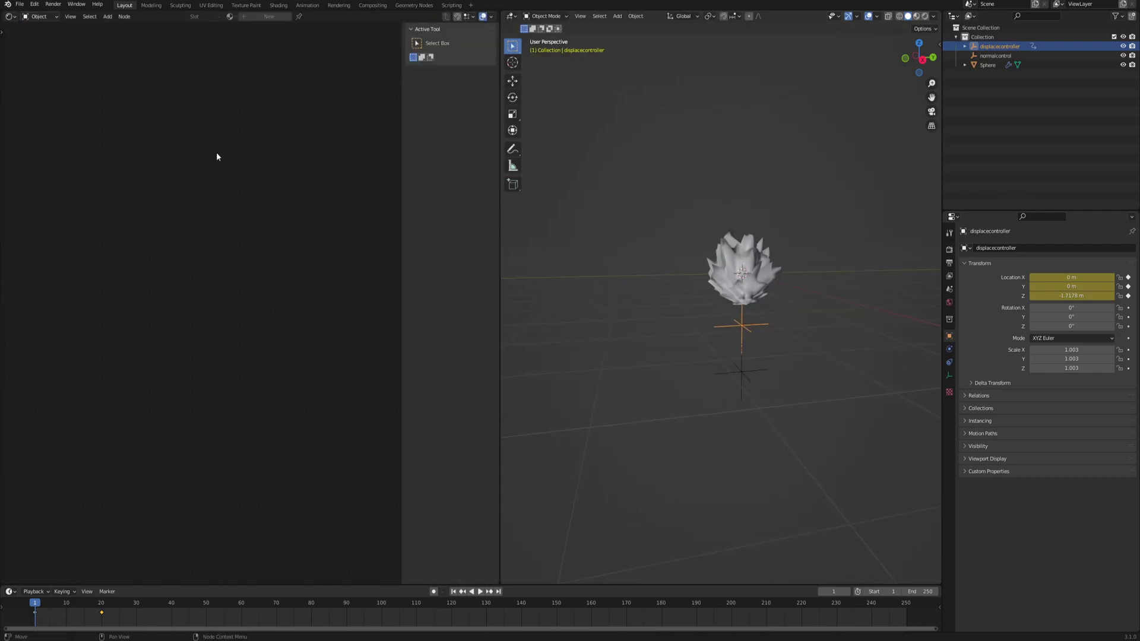
click(734, 256)
Create a new material named SUBSCRIBE and delete its Principled BSDF node.
click(269, 19)
double_click(270, 19)
text(SUBSCRIBE)
key(Return)
scroll(133, 255, up, 2)
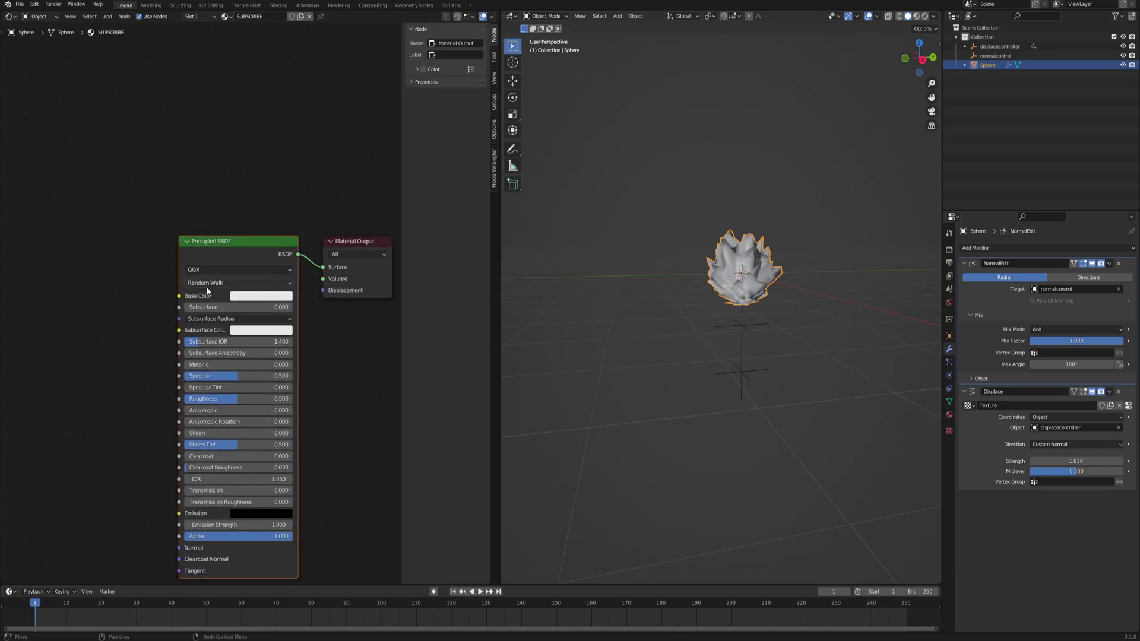
key(x)
key(n)
Add Fresnel and ColorRamp nodes, linking Fresnel Fac into the ColorRamp Fac.
key(F3)
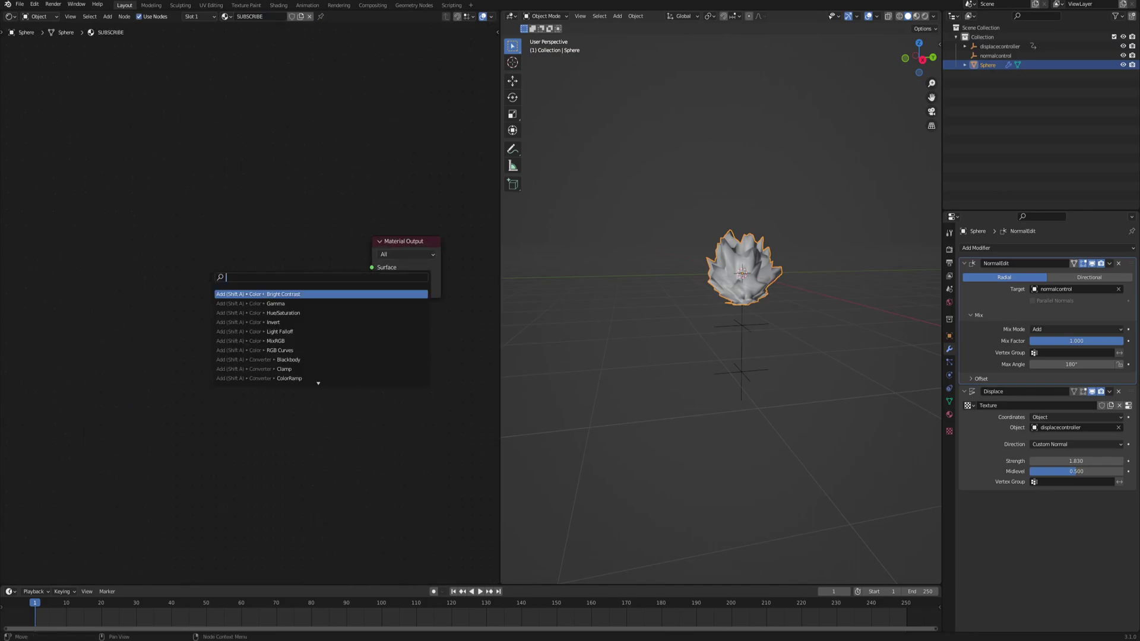
text(fresnel)
key(Return)
click(75, 267)
key(F3)
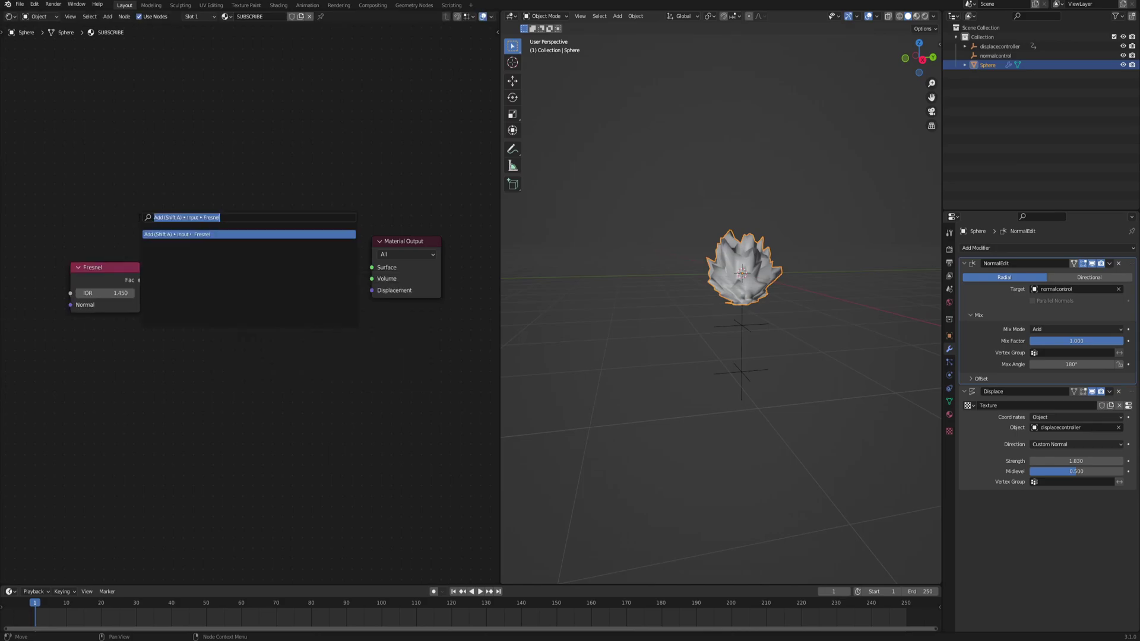
text(color ramp)
key(Return)
click(160, 274)
drag(140, 280, 160, 377)
Add an Emission node after the ColorRamp and connect it to the Material Output Surface.
middle_drag(112, 264, 82, 244)
key(F3)
text(EMission)
key(Return)
click(284, 266)
click(254, 279)
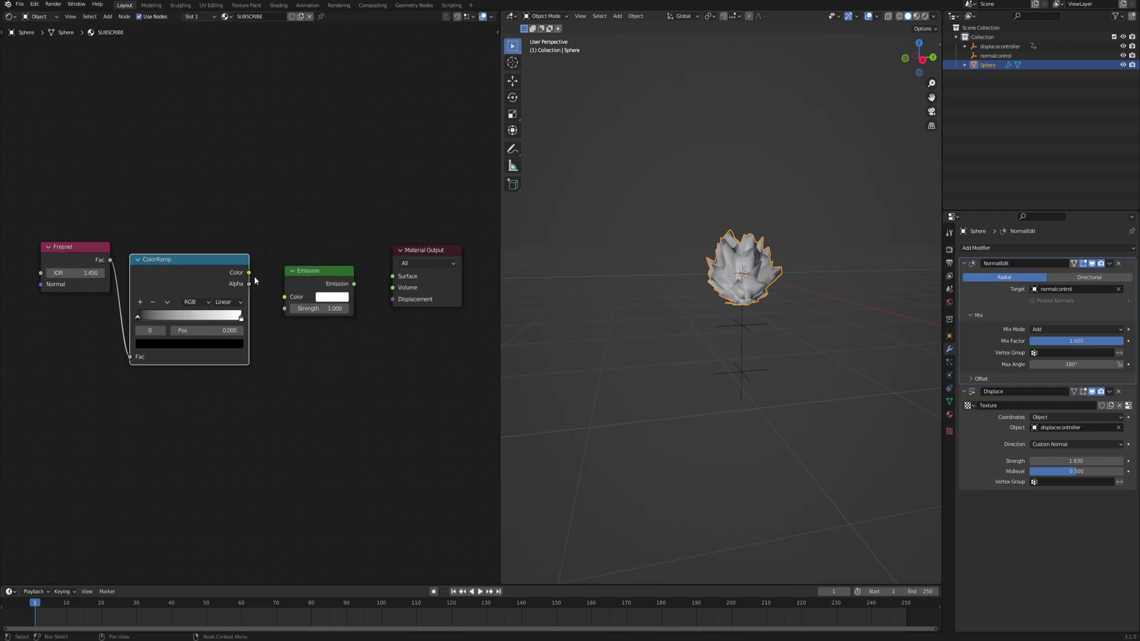
drag(355, 283, 393, 277)
Switch the viewport to Rendered shading and look around the glowing spiky sphere.
click(925, 16)
mouse_move(789, 273)
middle_down()
mouse_move(705, 279)
mouse_move(750, 281)
mouse_move(735, 273)
mouse_move(709, 291)
middle_up()
scroll(767, 280, up, 4)
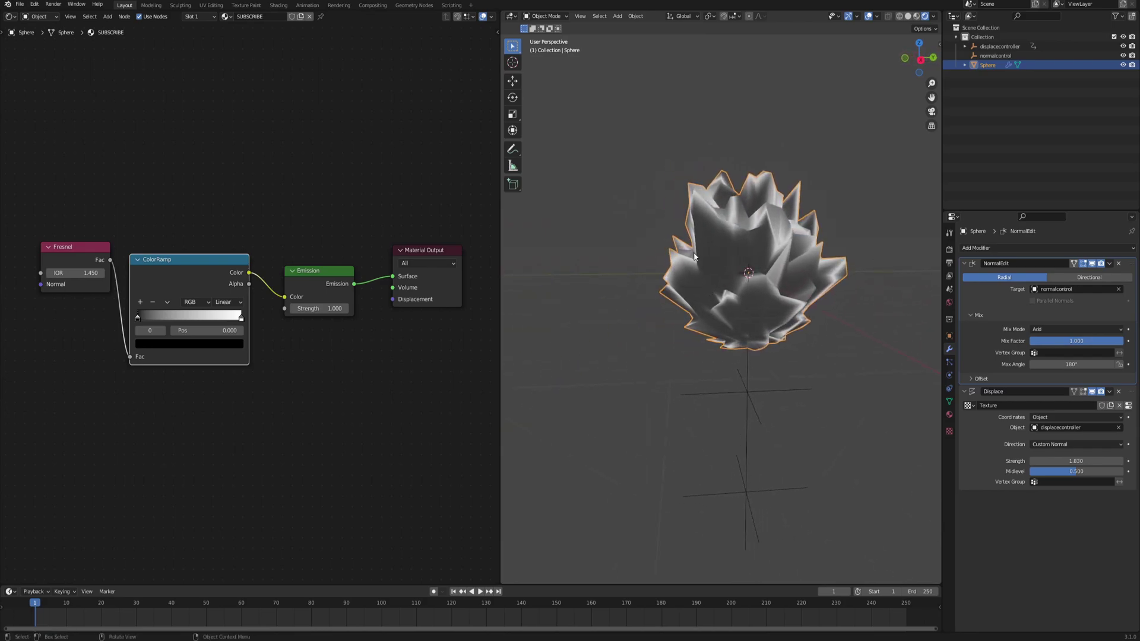
middle_drag(726, 261, 718, 249)
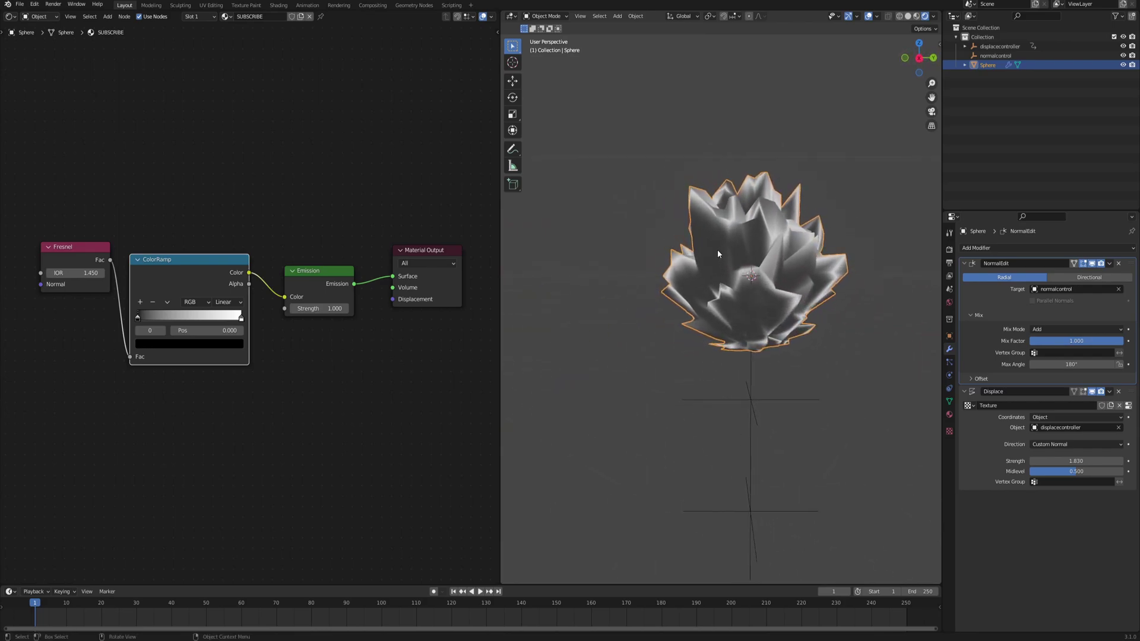
middle_drag(744, 323, 750, 259)
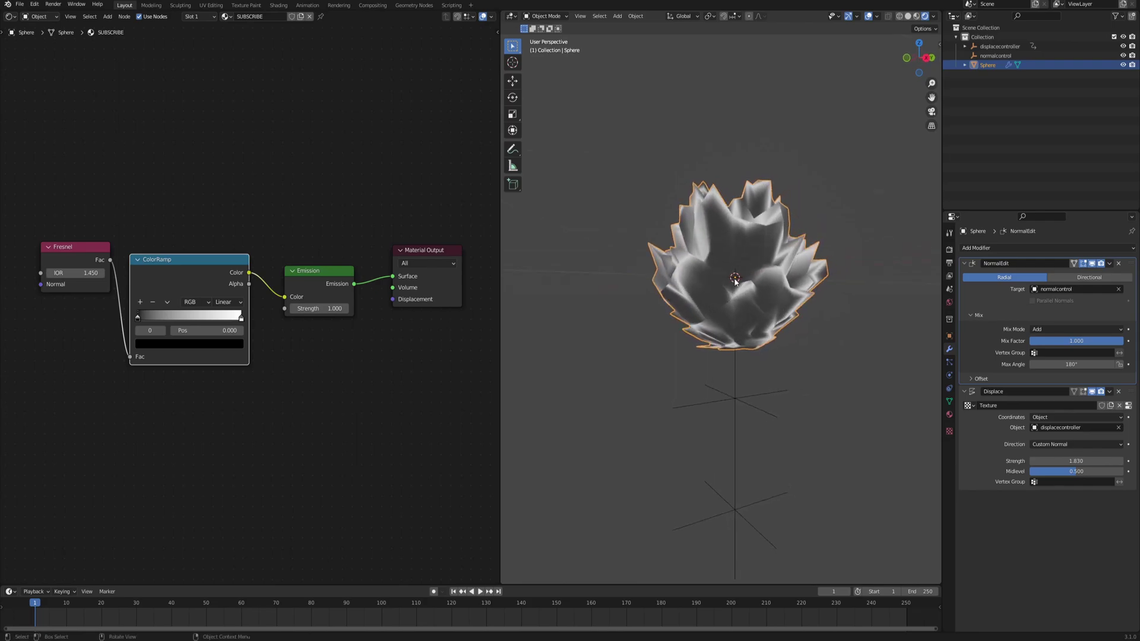
ctrl+scroll(241, 211, up, 5)
Move the Fresnel node down-left and the ColorRamp node left to tidy the node tree.
drag(208, 247, 91, 270)
drag(332, 271, 301, 277)
scroll(310, 287, up, 2)
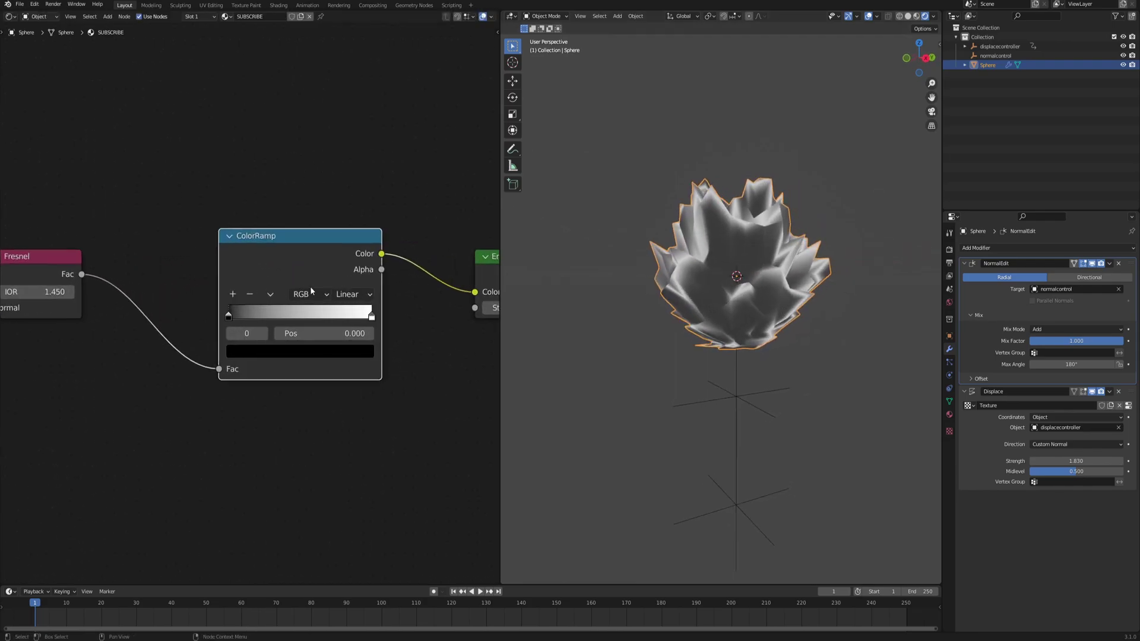
click(350, 295)
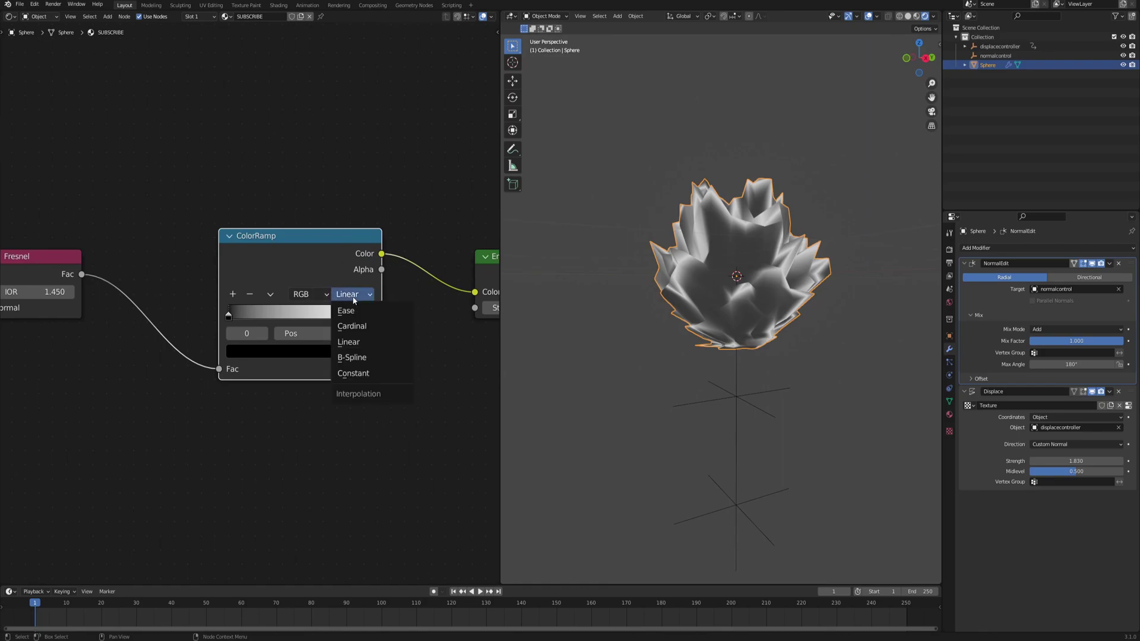
Set the ColorRamp to Constant, slide the white stop to the middle, and colour the left stop deep red.
click(357, 375)
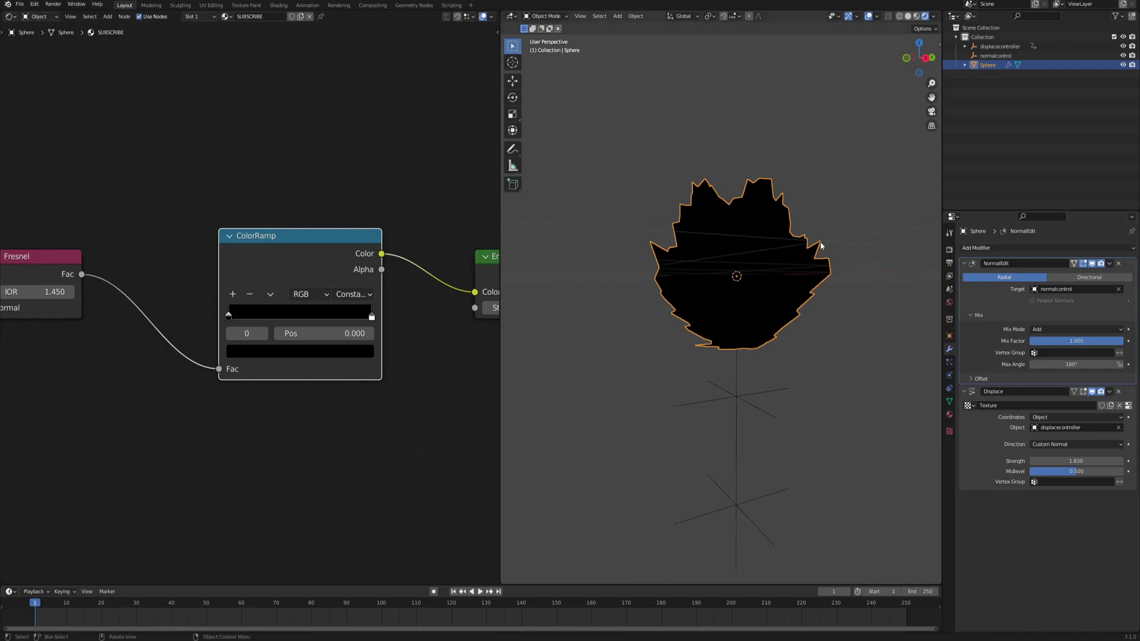
drag(369, 323, 262, 336)
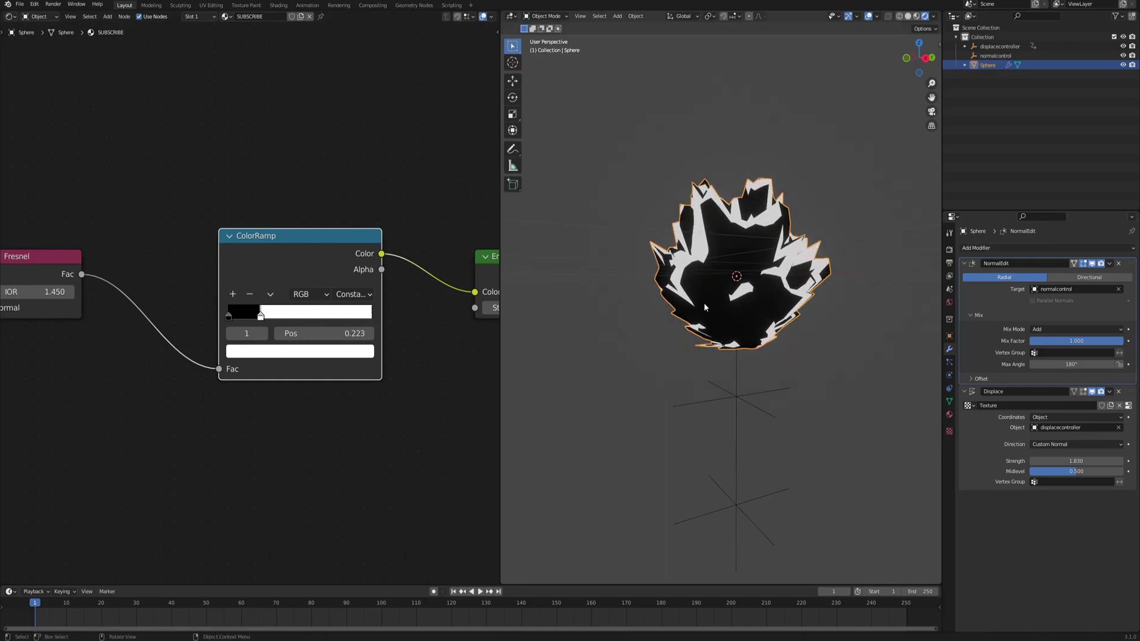
click(229, 317)
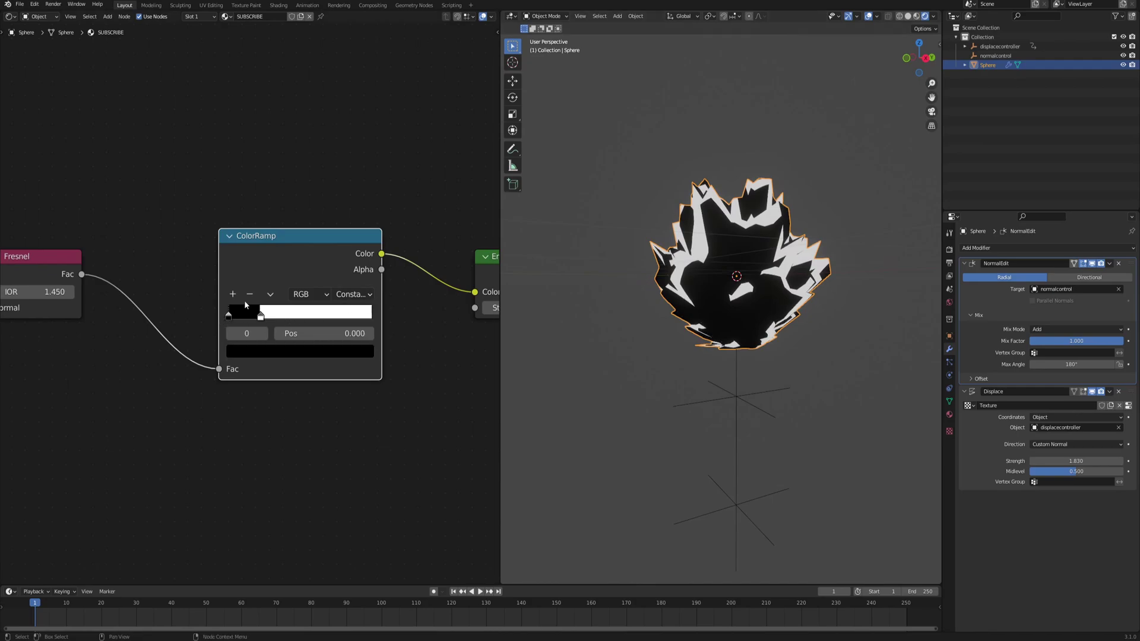
click(245, 352)
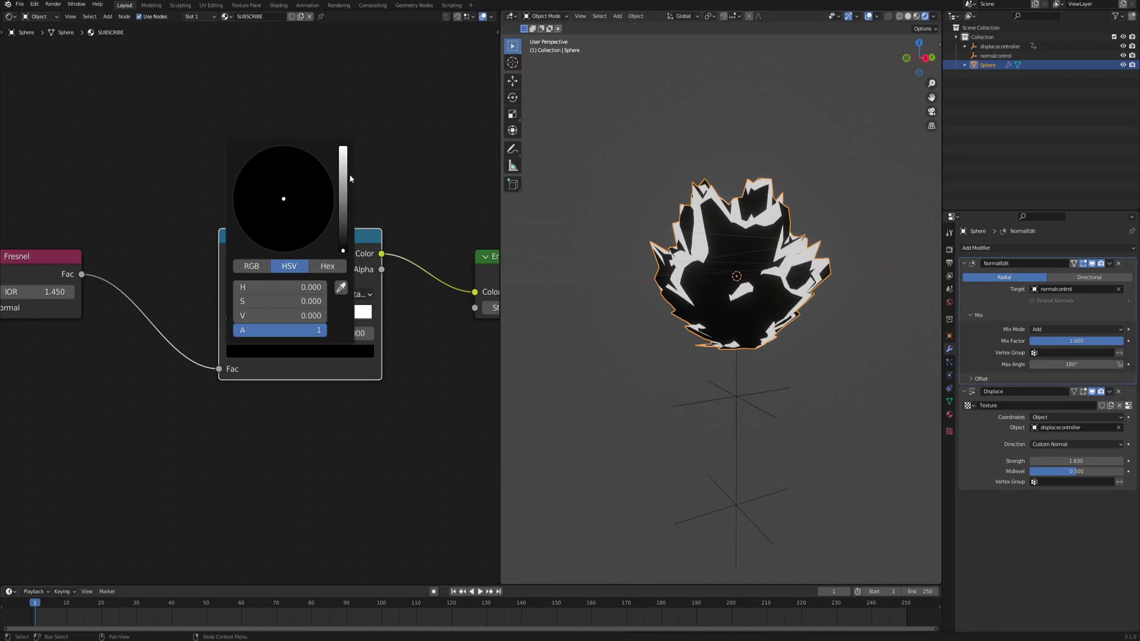
click(343, 149)
click(268, 250)
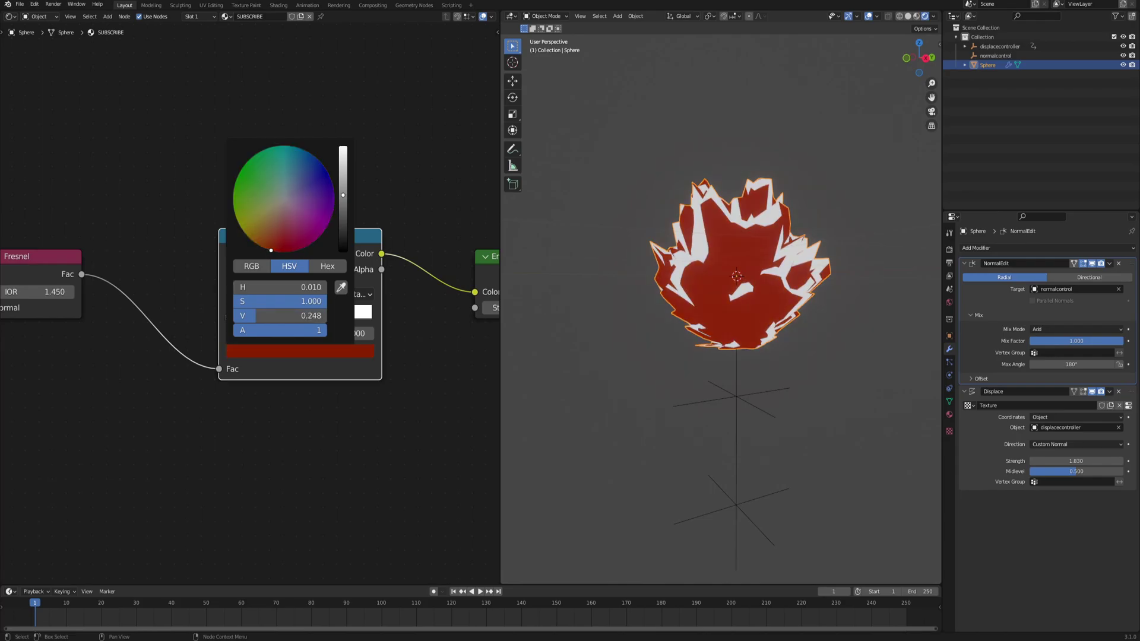
click(245, 352)
click(254, 242)
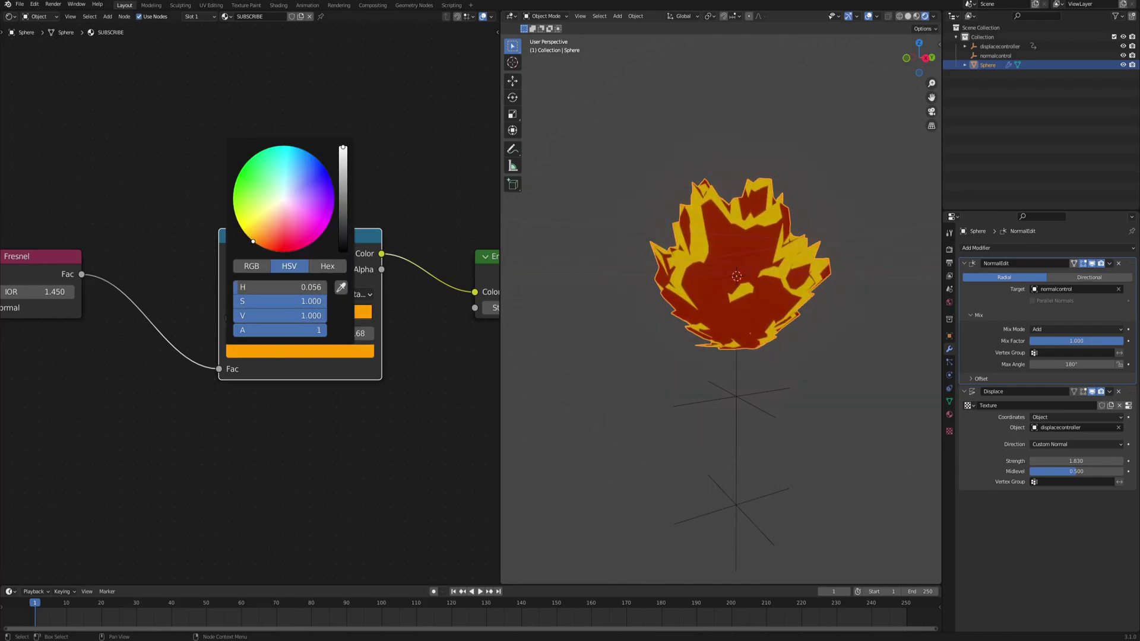
mouse_move(342, 147)
mouse_down()
mouse_move(343, 226)
mouse_move(348, 149)
mouse_up()
drag(252, 240, 245, 235)
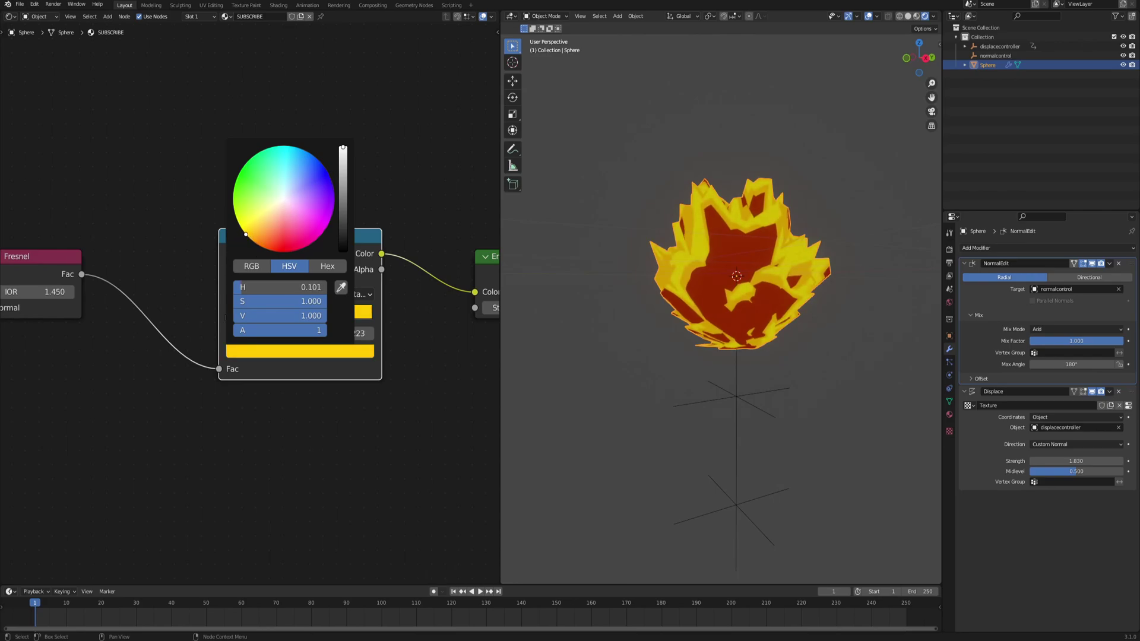
Reposition another ramp stop, make it pale yellow, and widen the yellow band.
scroll(248, 303, up, 1)
drag(257, 315, 265, 322)
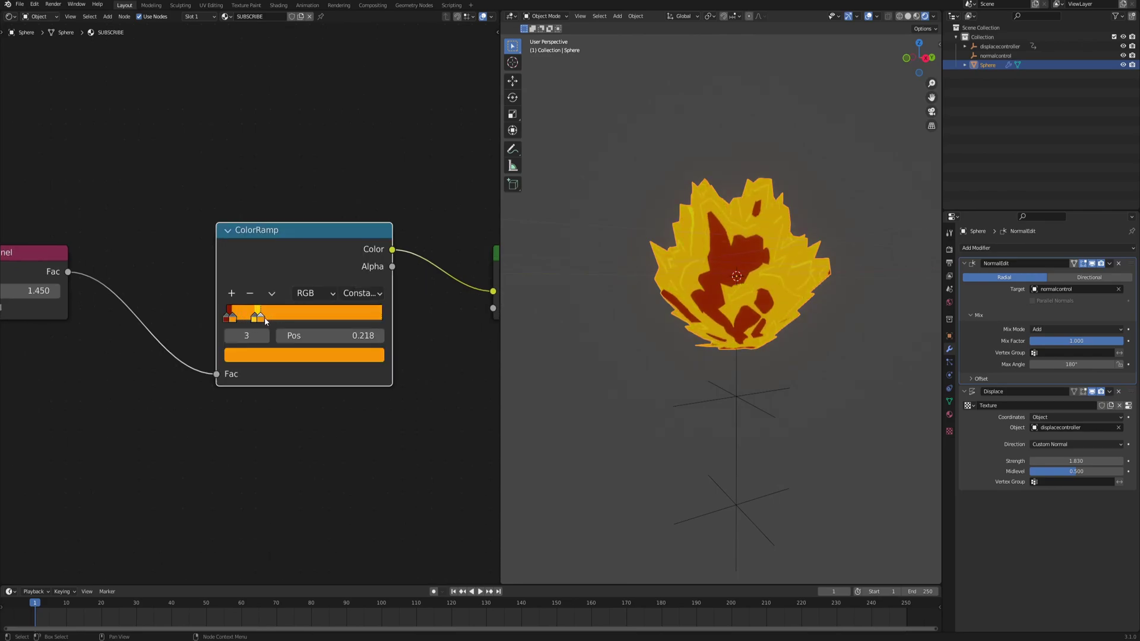
click(277, 355)
click(264, 209)
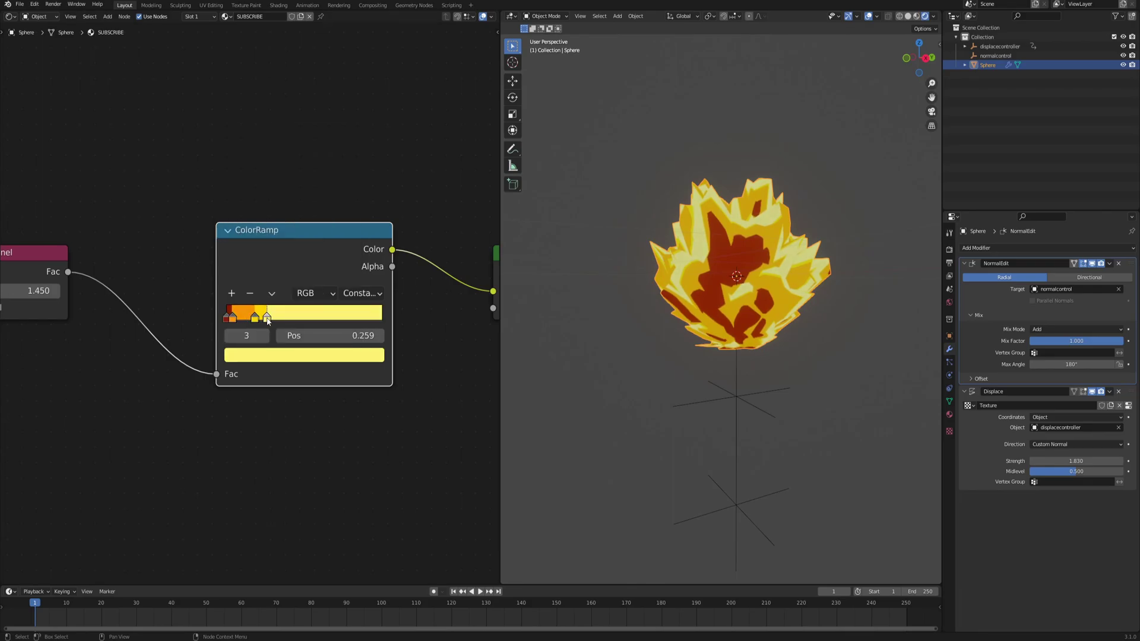
drag(268, 321, 240, 319)
scroll(660, 227, up, 1)
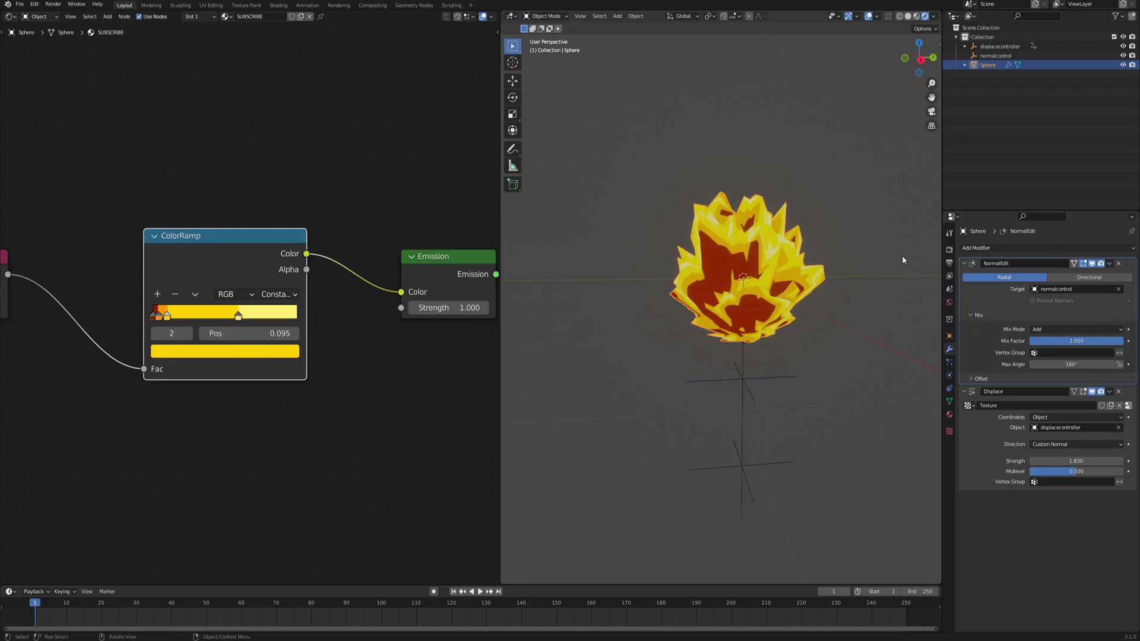
Enable Bloom in the Render Properties.
click(949, 252)
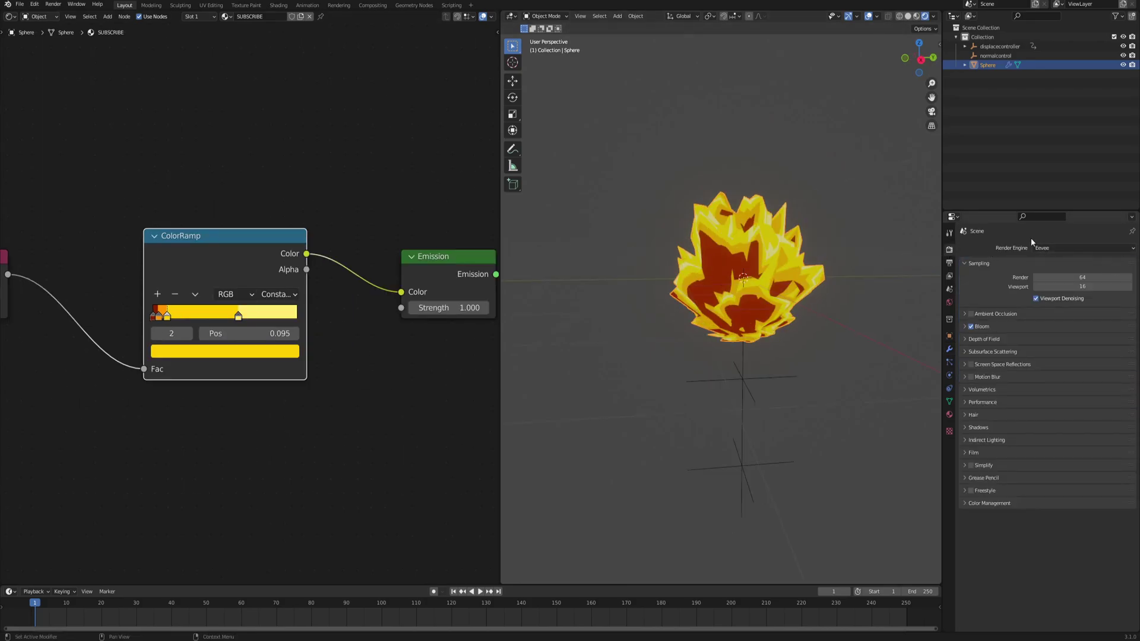
click(988, 329)
click(980, 326)
Set the Emission node's Strength to 3.000.
middle_drag(468, 217, 269, 221)
drag(231, 307, 291, 307)
click(246, 303)
text(0.1)
key(Return)
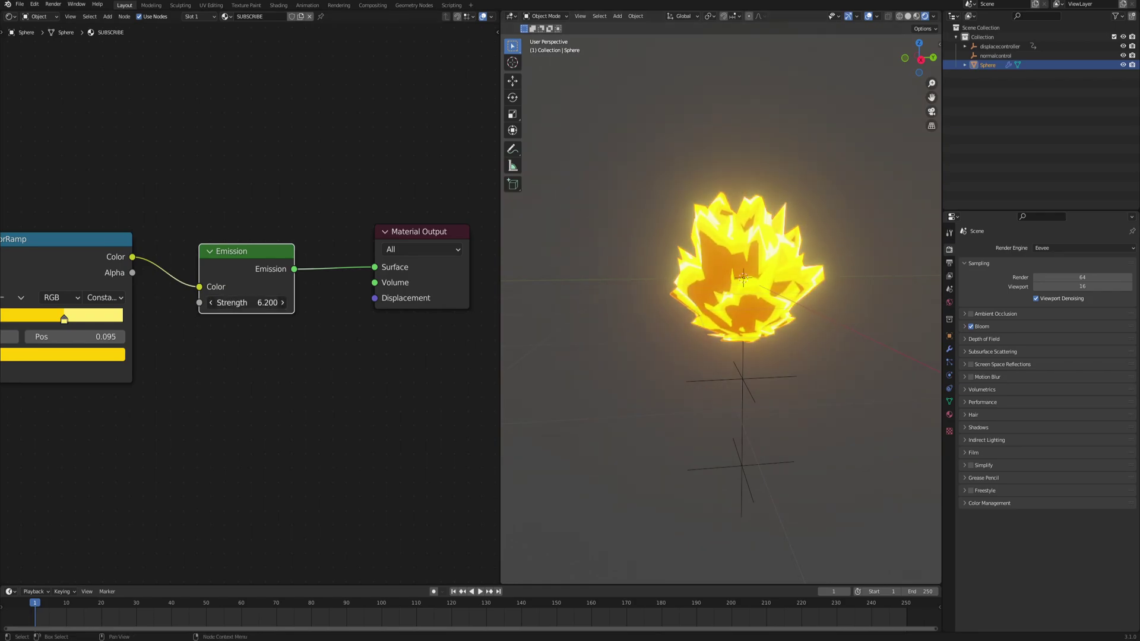
drag(246, 303, 263, 322)
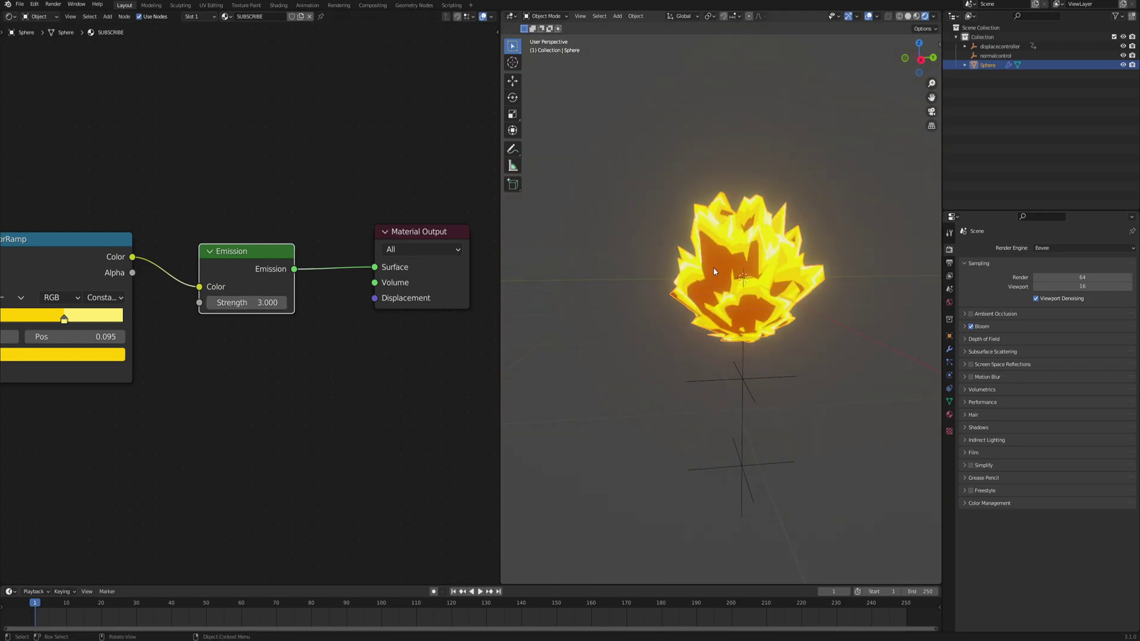
Play the flame animation while orbiting it, then stop and rewind to frame 1.
key(space)
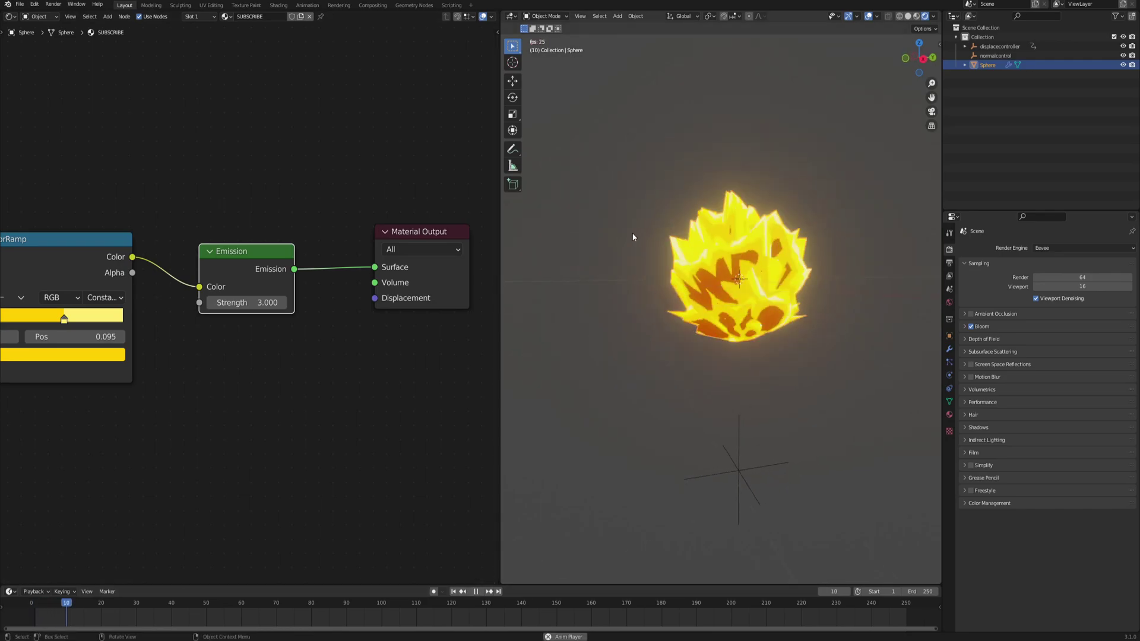
middle_drag(633, 237, 767, 320)
key(space)
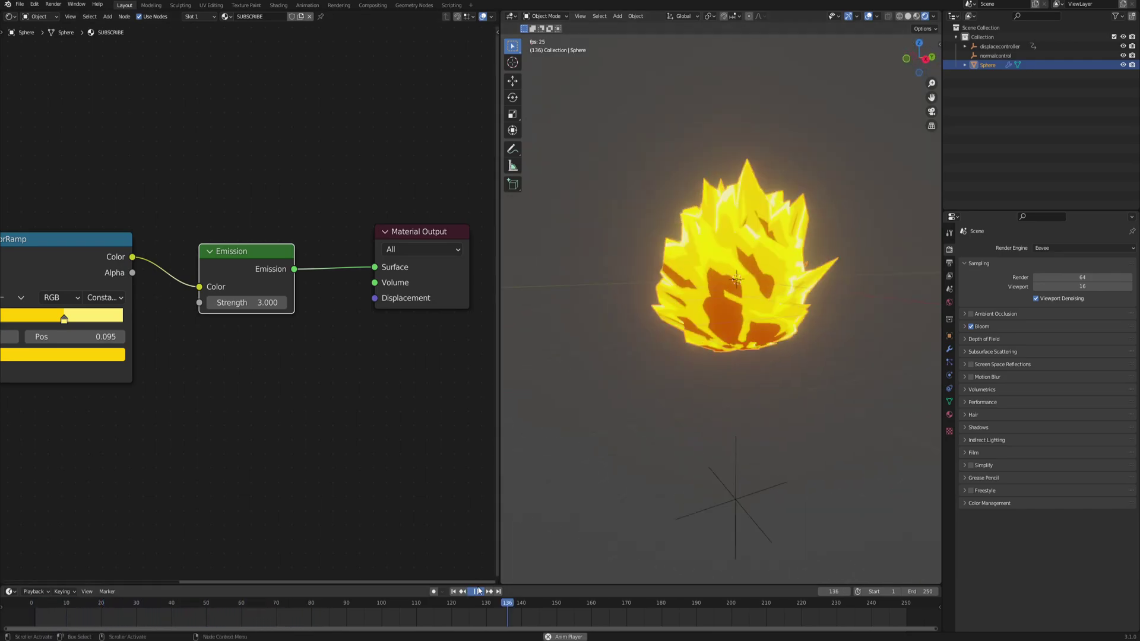
mouse_move(766, 297)
middle_down()
mouse_move(760, 253)
mouse_move(758, 292)
middle_up()
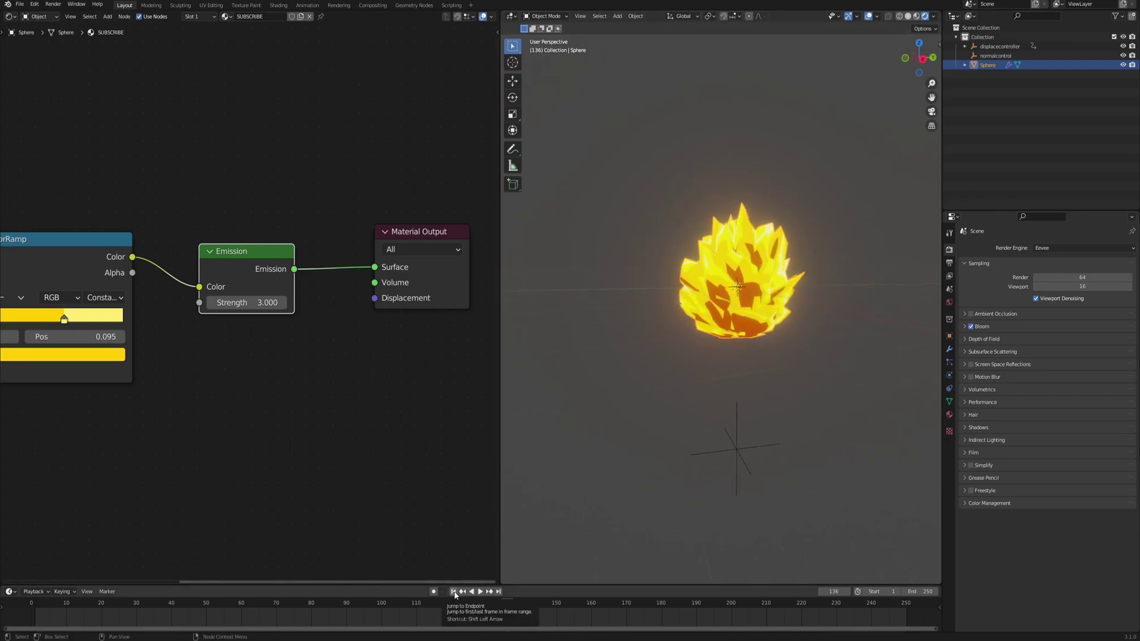
click(454, 593)
middle_drag(751, 293, 727, 292)
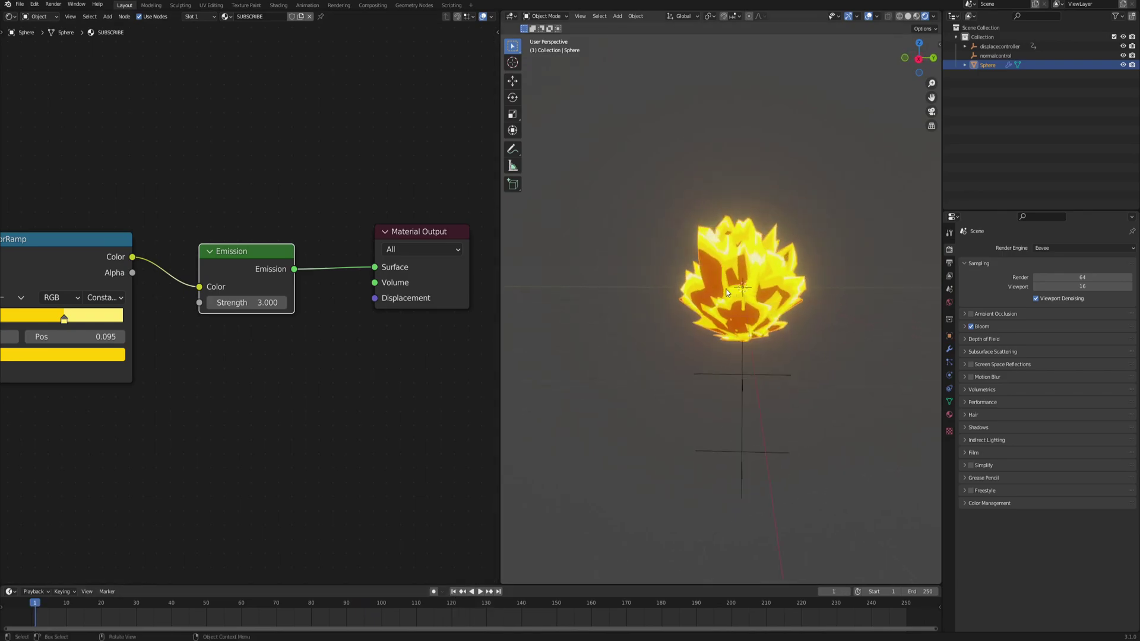
Switch the Output Properties frame rate to Custom for 12 fps.
click(950, 265)
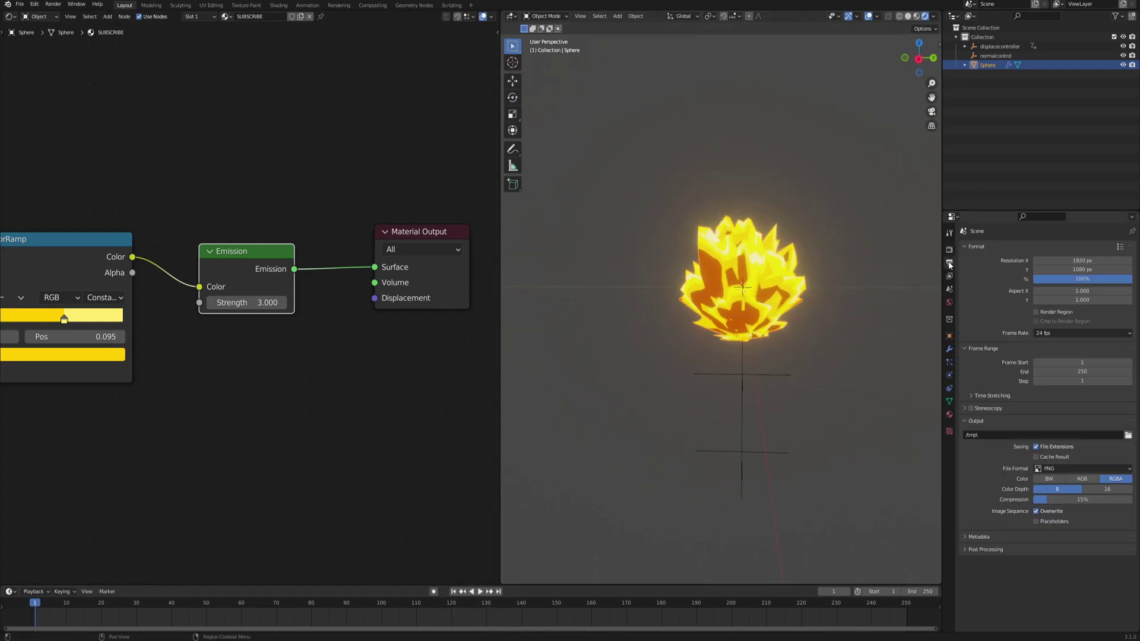
click(1049, 334)
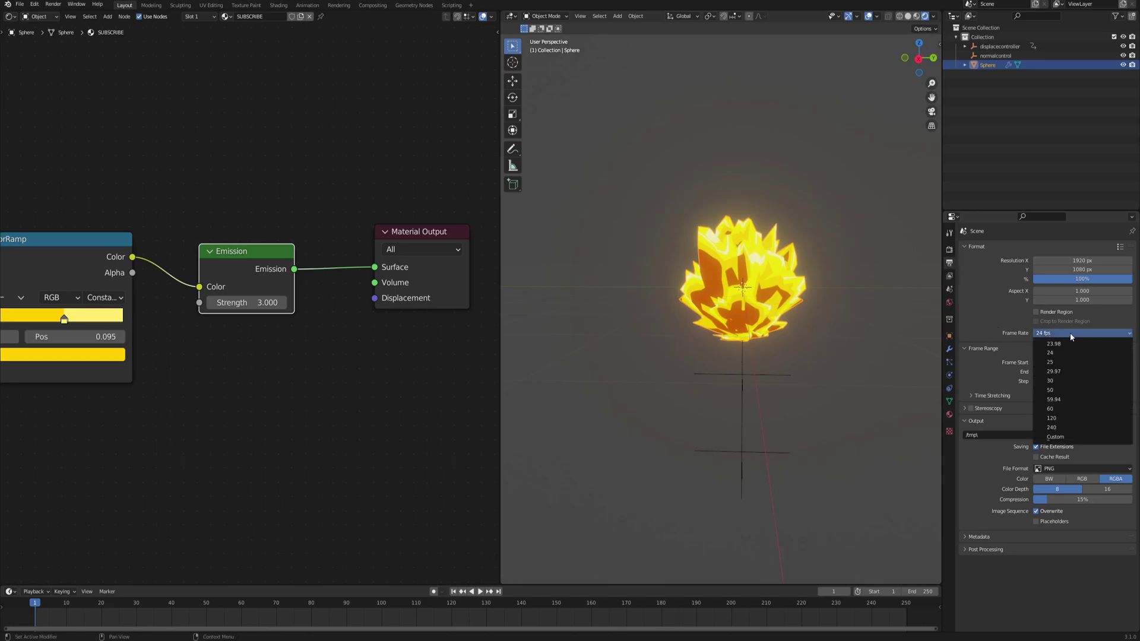
click(1054, 433)
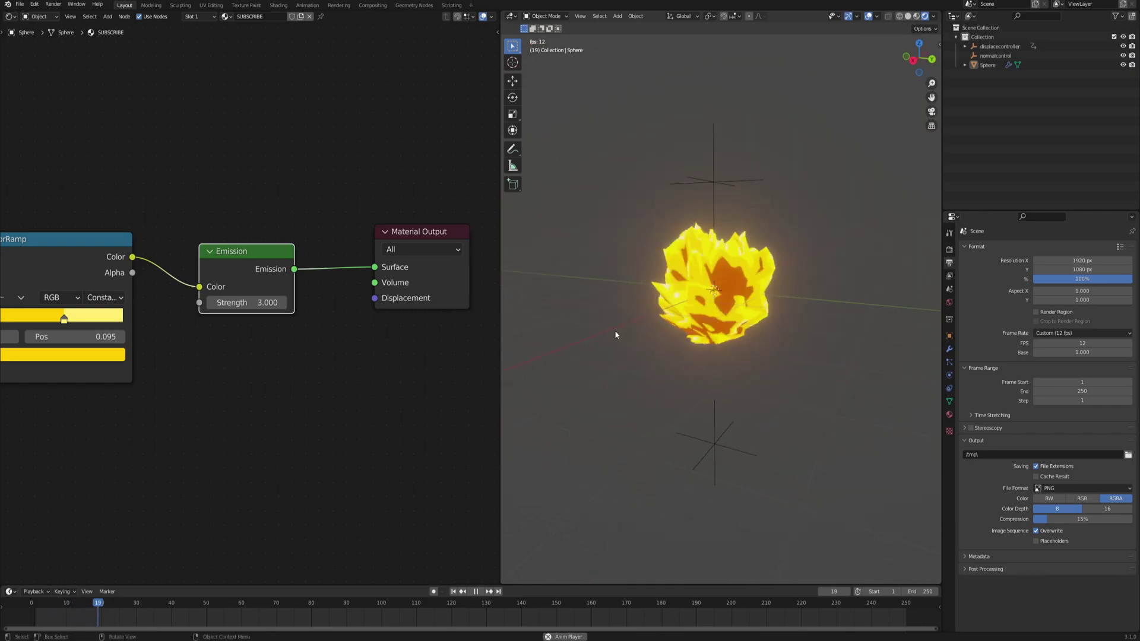
Stretch the flame sphere taller along Z and lower Displace Strength to about 1.2.
click(722, 283)
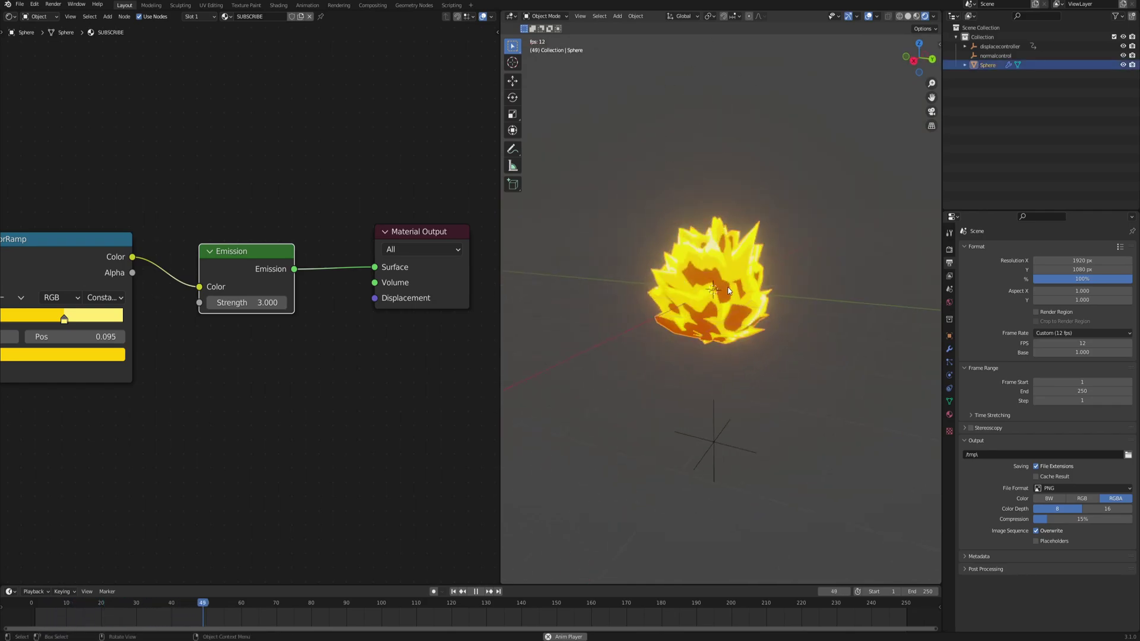
middle_drag(722, 284, 711, 290)
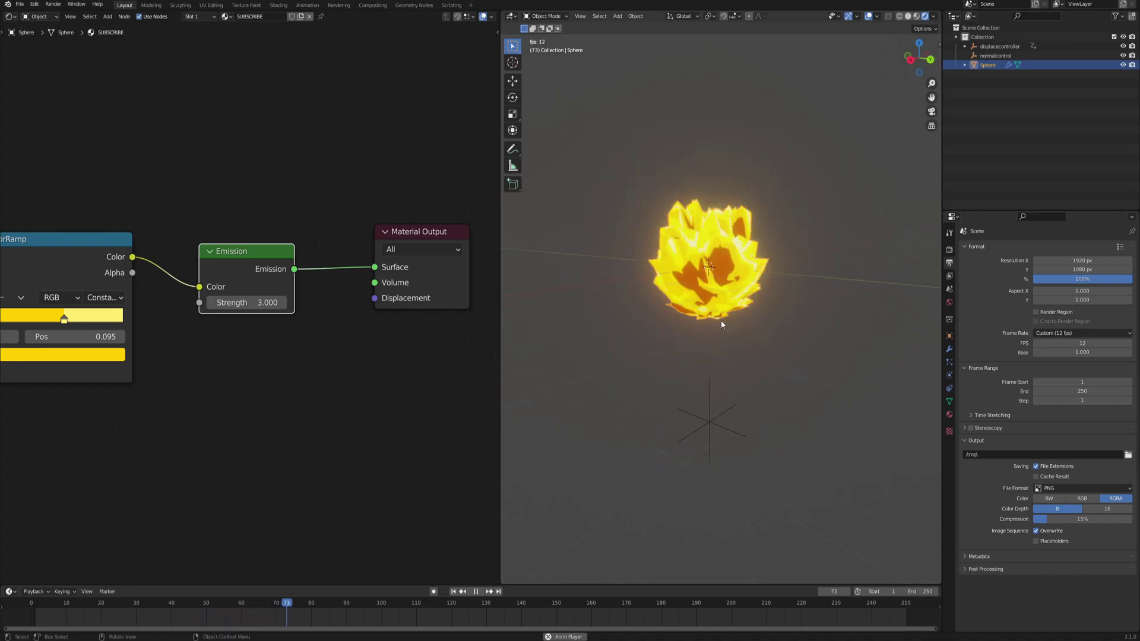
key(s)
key(z)
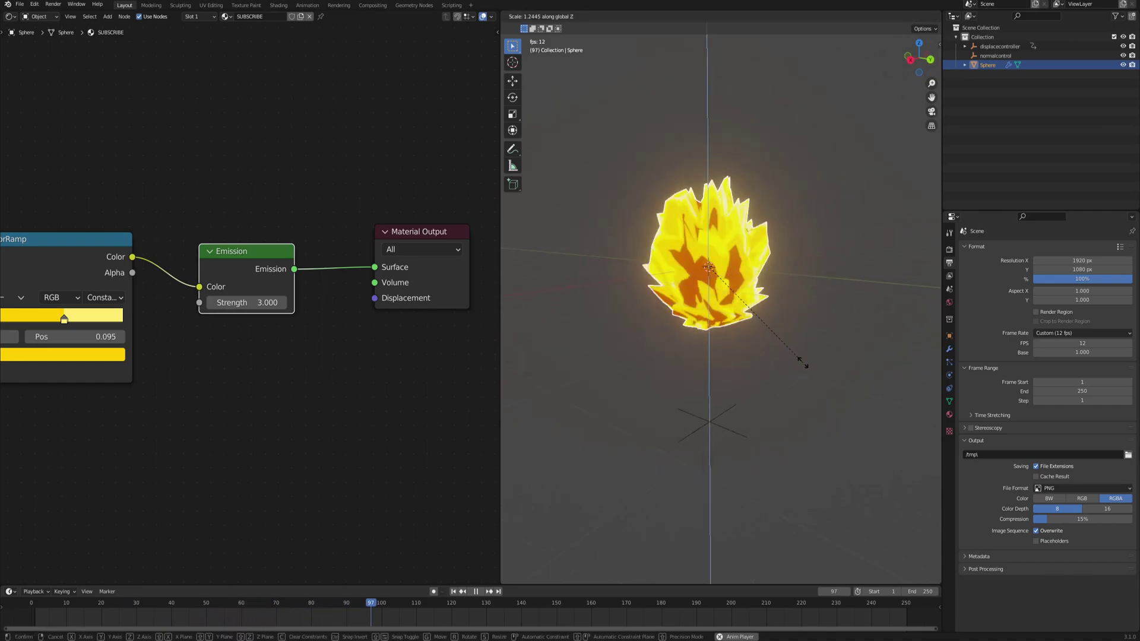
click(788, 352)
key(g)
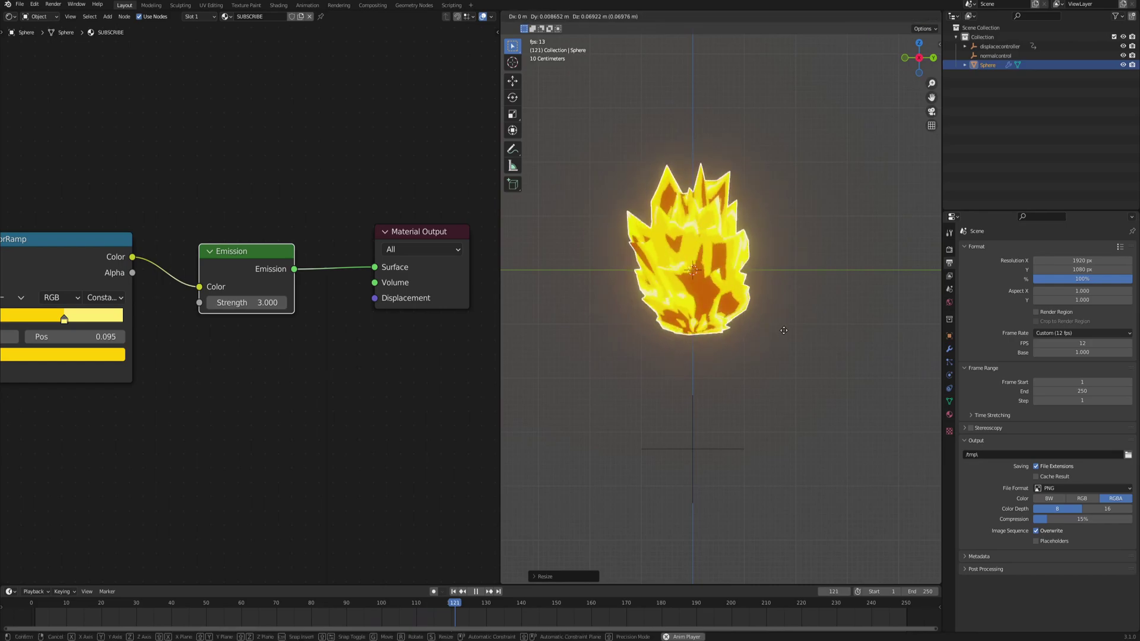
click(783, 340)
click(949, 349)
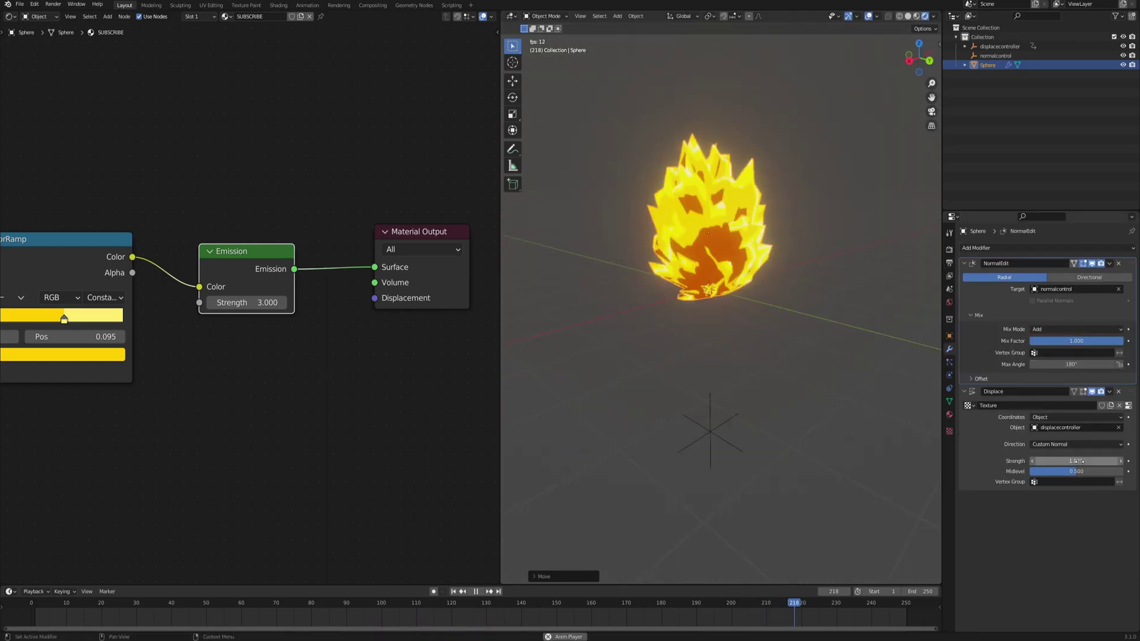
drag(1076, 461, 1032, 461)
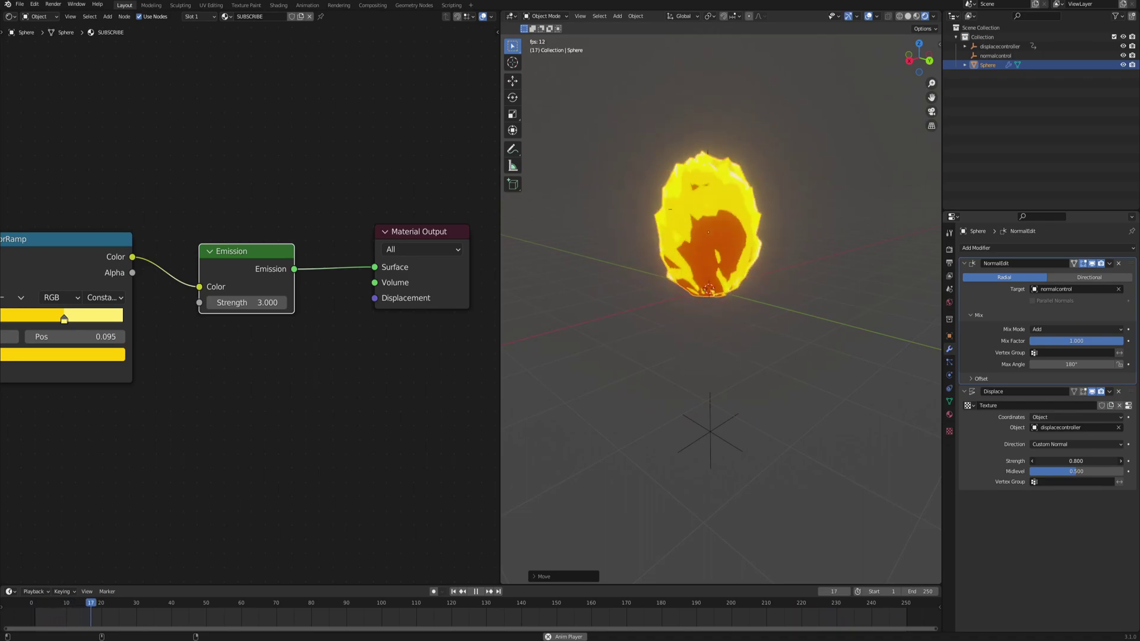
Scale the displacecontroller empty up to 2.096 and restart playback.
click(708, 380)
key(Escape)
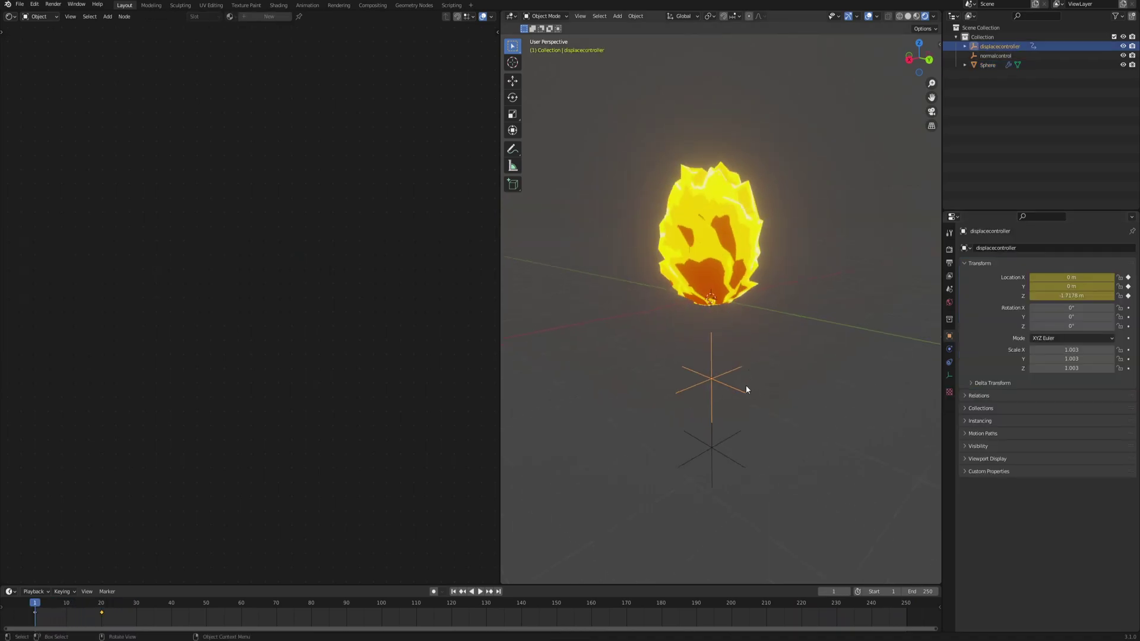
key(s)
click(823, 386)
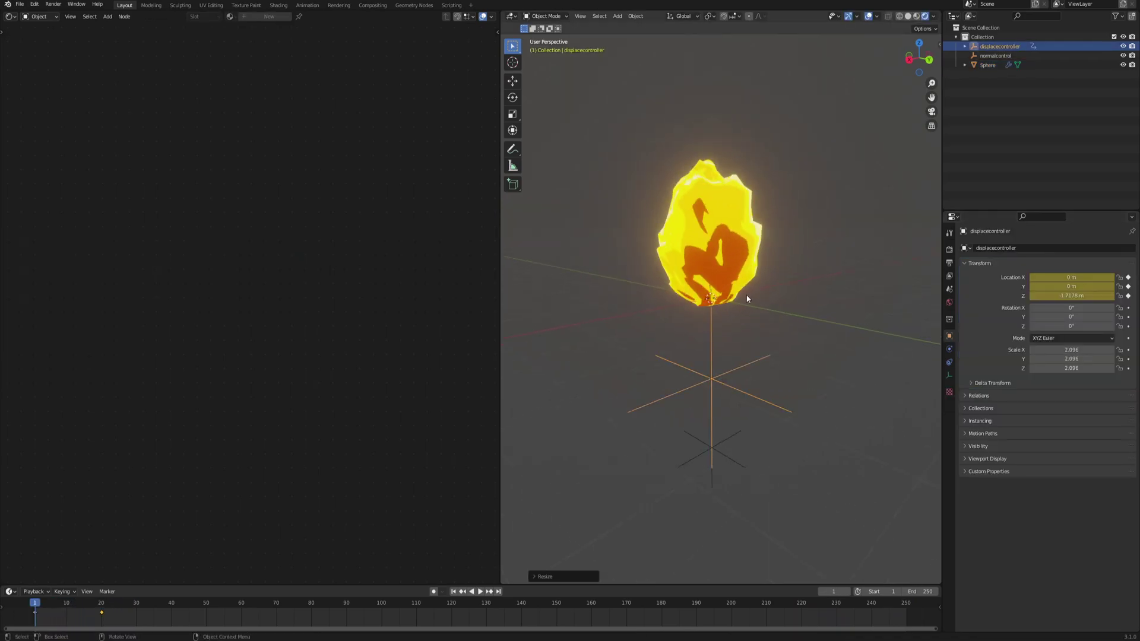
key(space)
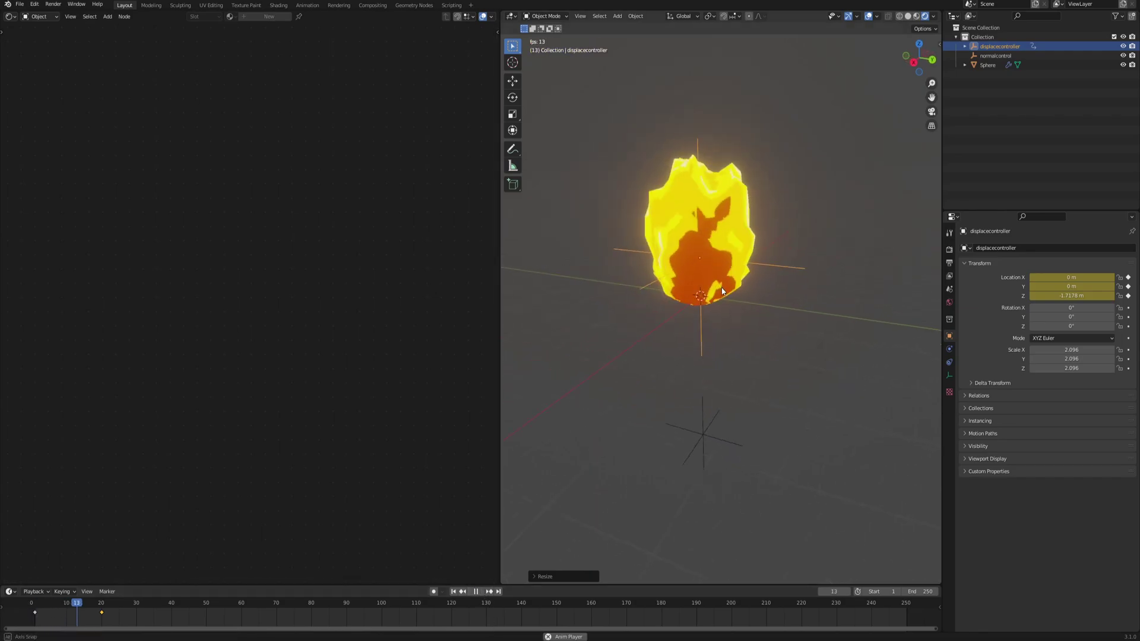
Reselect the sphere and raise the Displace Strength to 1.310.
click(707, 249)
click(776, 244)
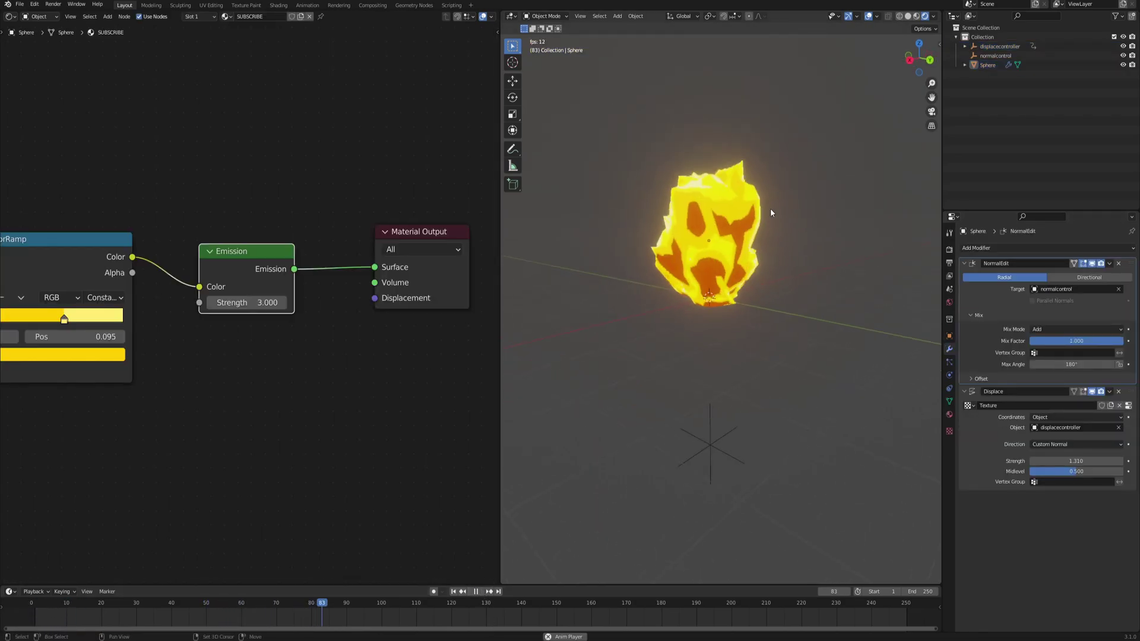
middle_drag(776, 244, 776, 244)
drag(1069, 461, 1081, 455)
middle_drag(611, 250, 738, 196)
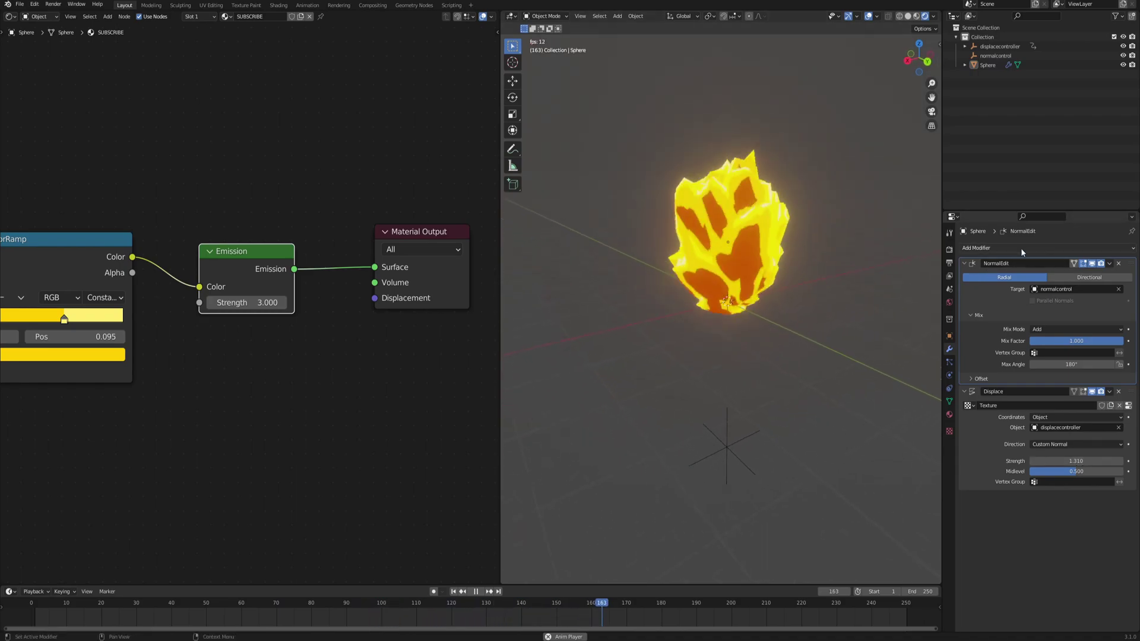
Add a Subdivision Surface modifier and set Displace Strength to 2.75.
click(1048, 248)
click(969, 418)
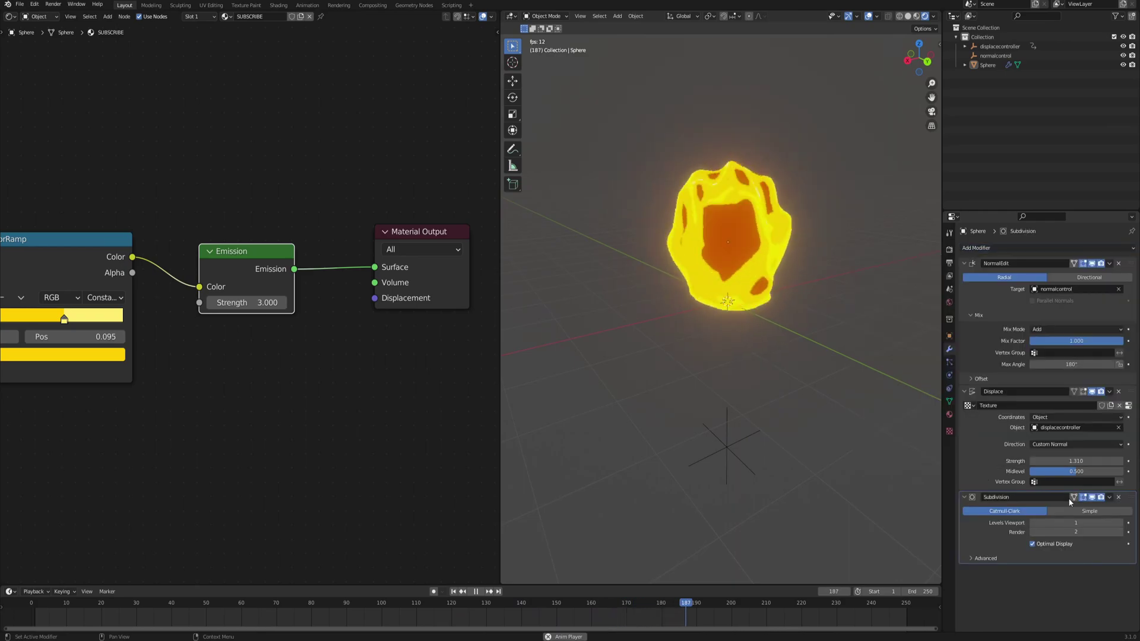
middle_drag(707, 297, 725, 291)
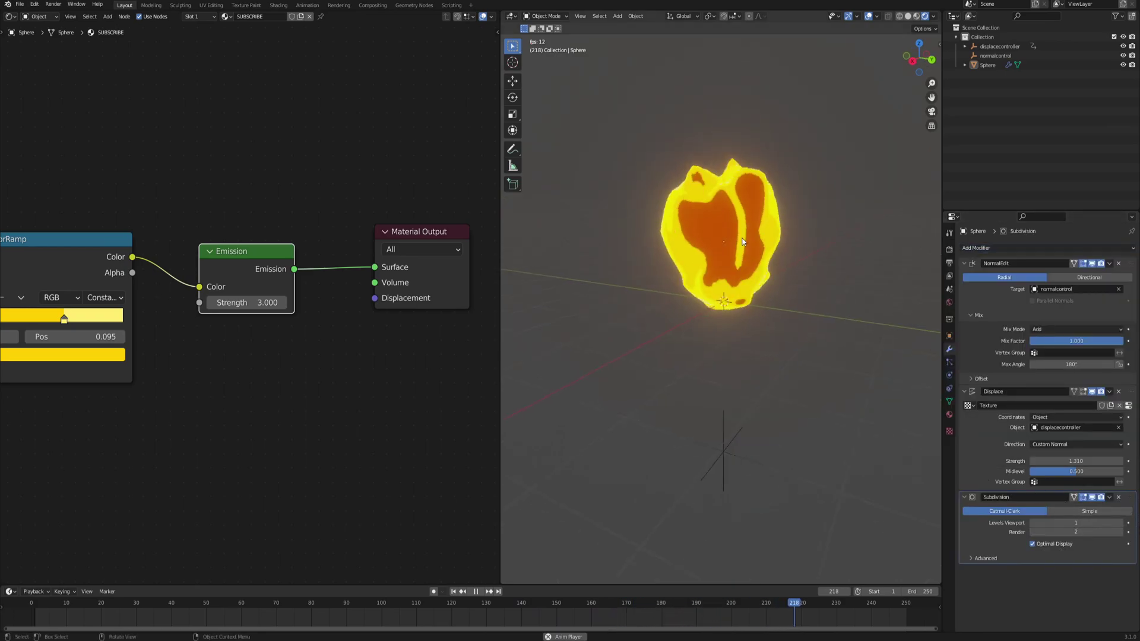
double_click(1067, 461)
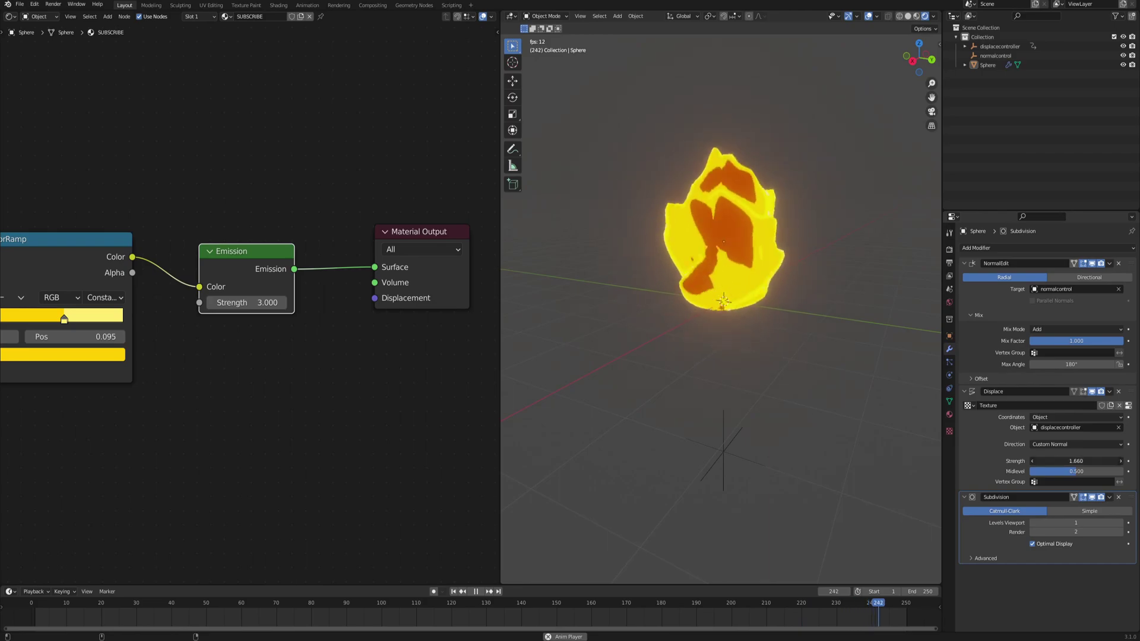
text(2.75)
key(Return)
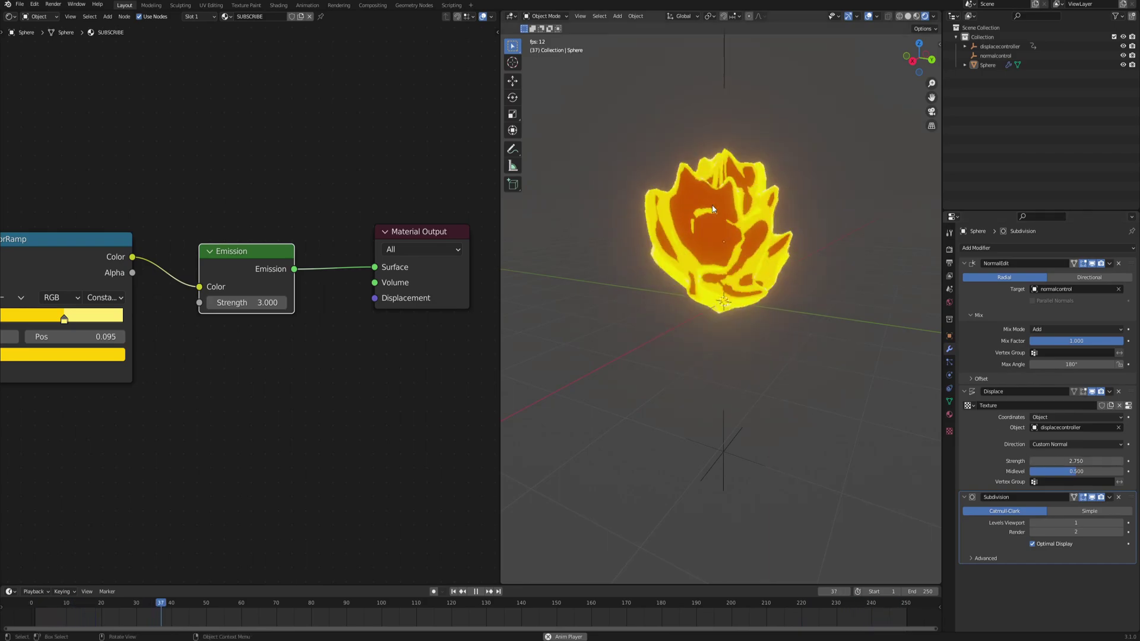
Move the Subdivision modifier to the top of the stack and lower the Displace Strength.
middle_drag(763, 245, 757, 249)
click(757, 249)
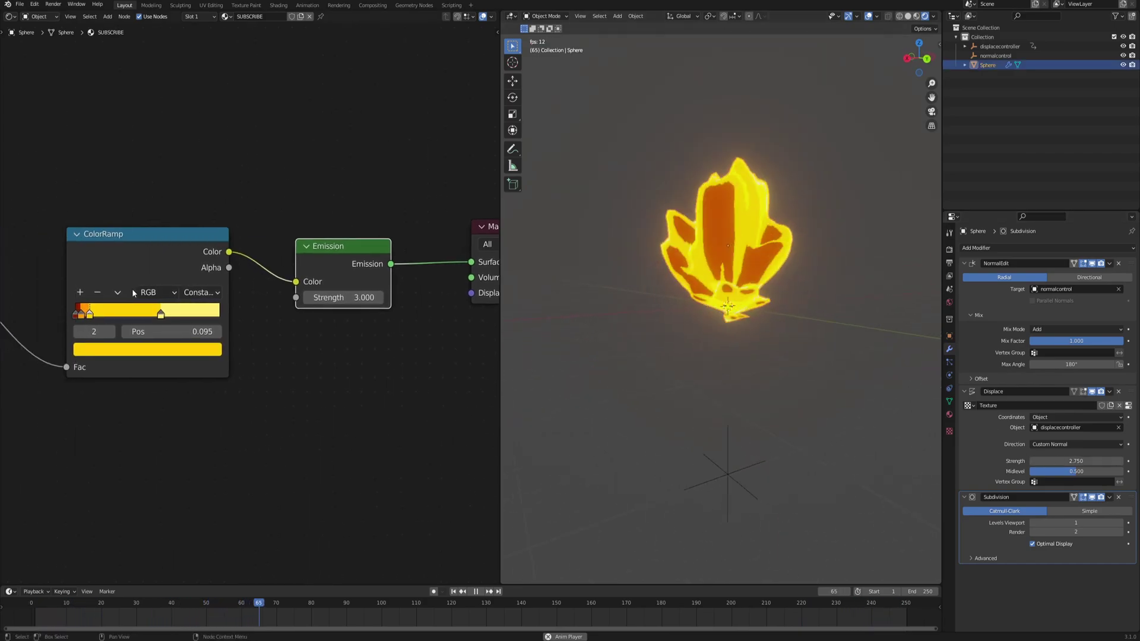
middle_drag(315, 346, 402, 349)
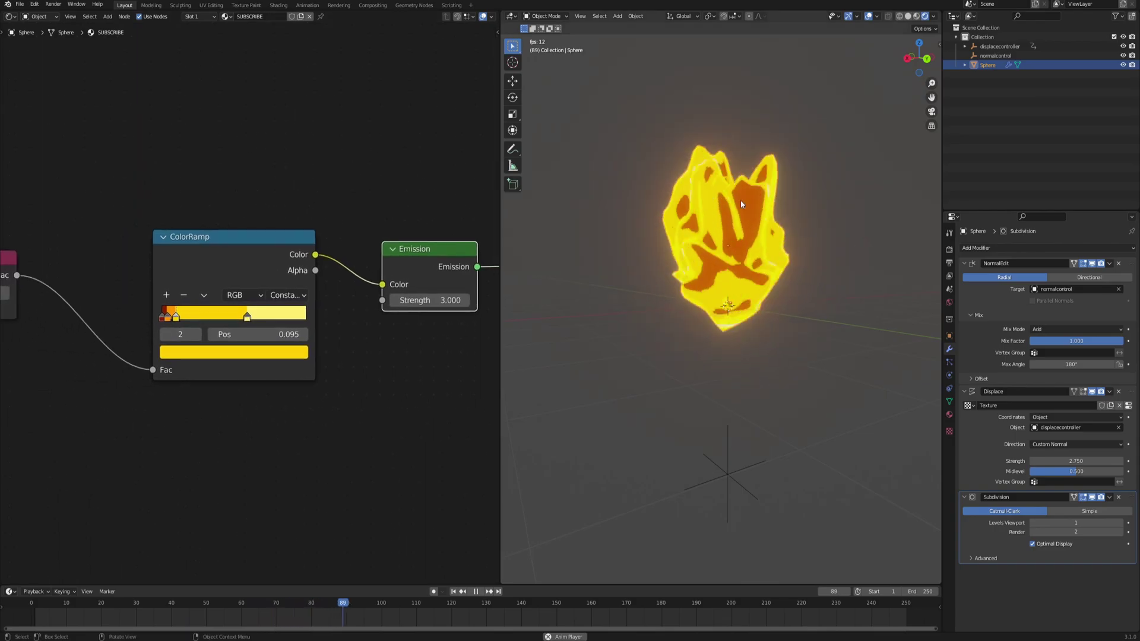
middle_drag(728, 177, 726, 265)
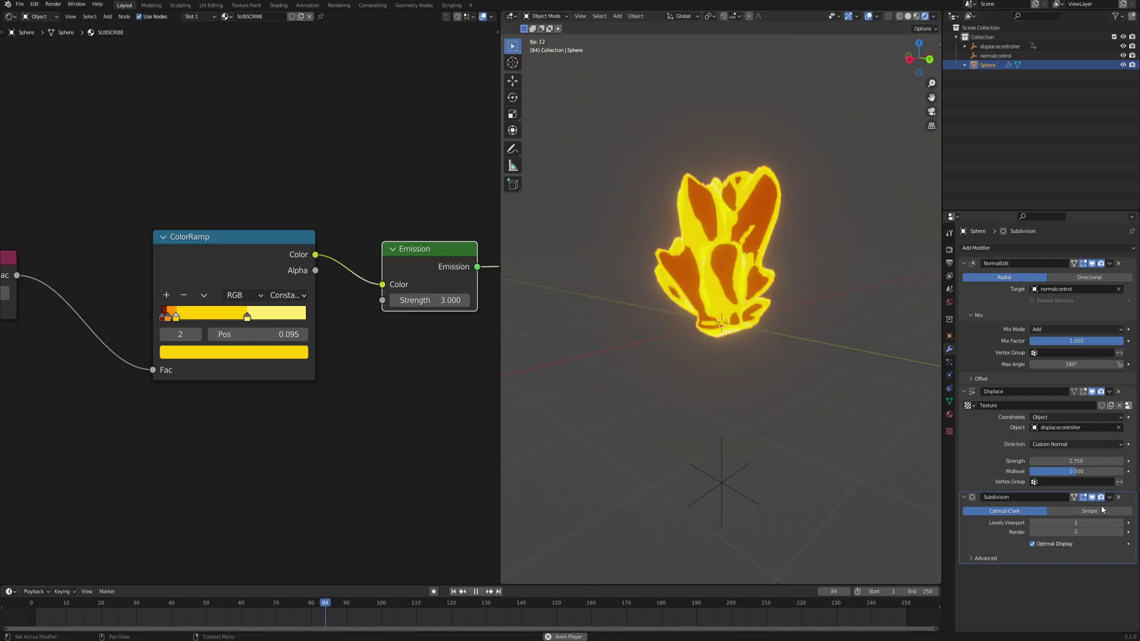
drag(1096, 498, 1098, 259)
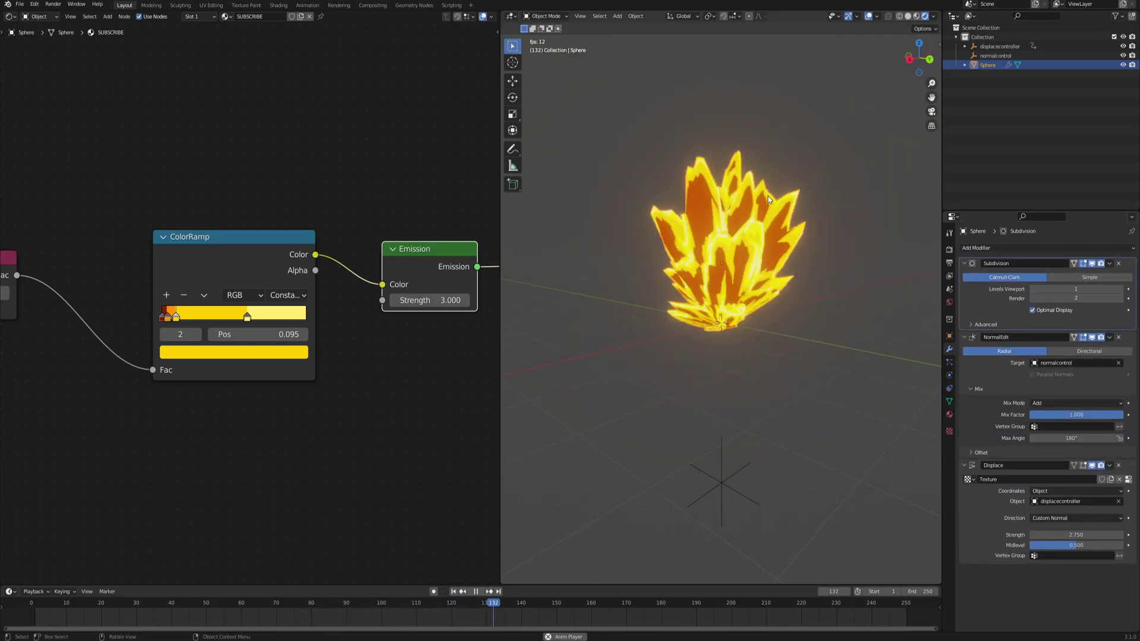
drag(1076, 535, 1033, 535)
Pull the sphere's top upward into a pointed tip in Edit Mode, then return to Object Mode.
key(space)
middle_drag(710, 279, 719, 259)
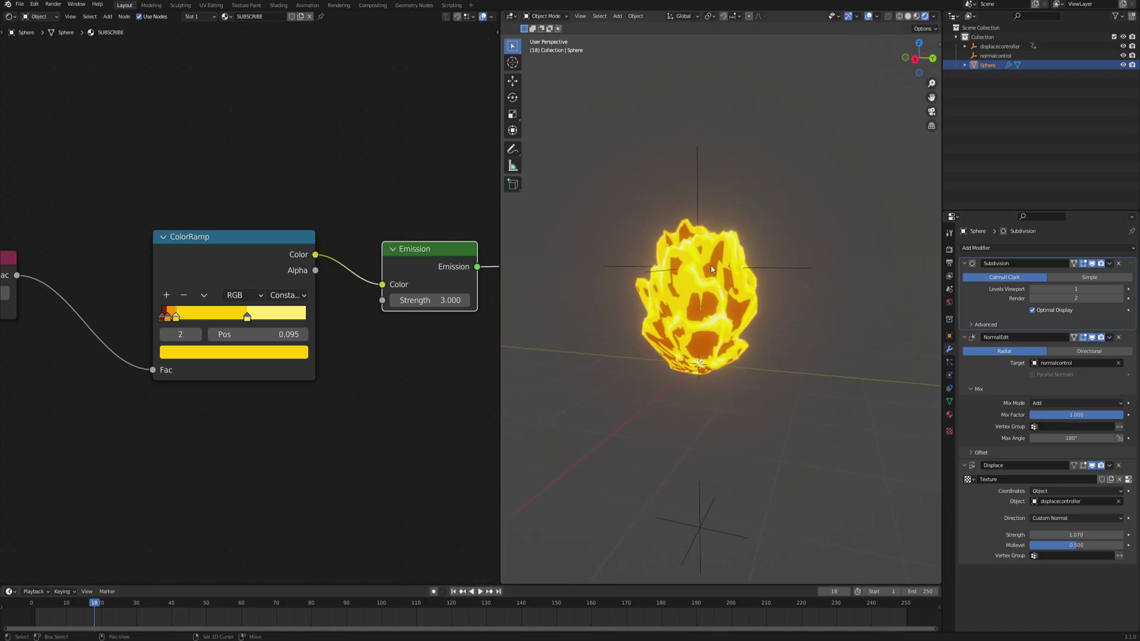
key(Tab)
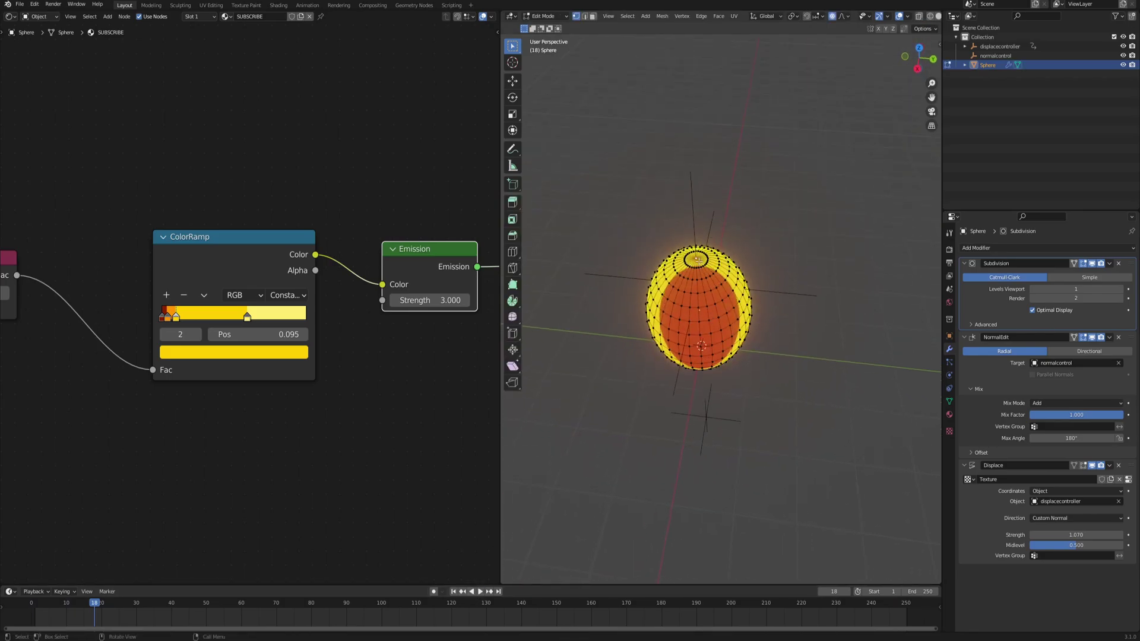
click(735, 243)
key(Tab)
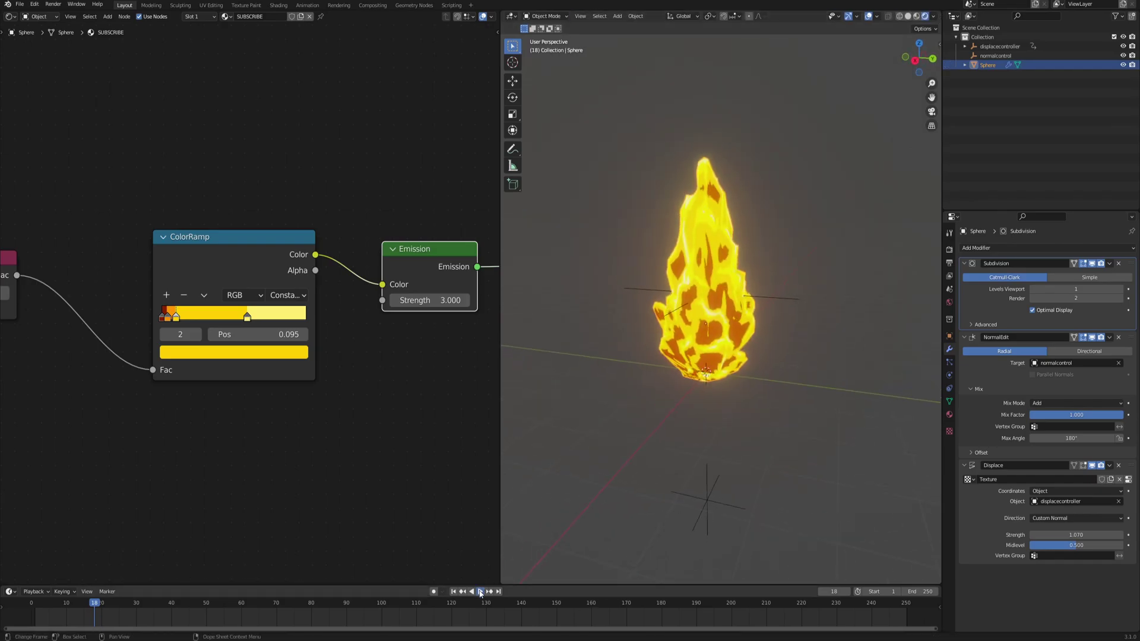
click(772, 285)
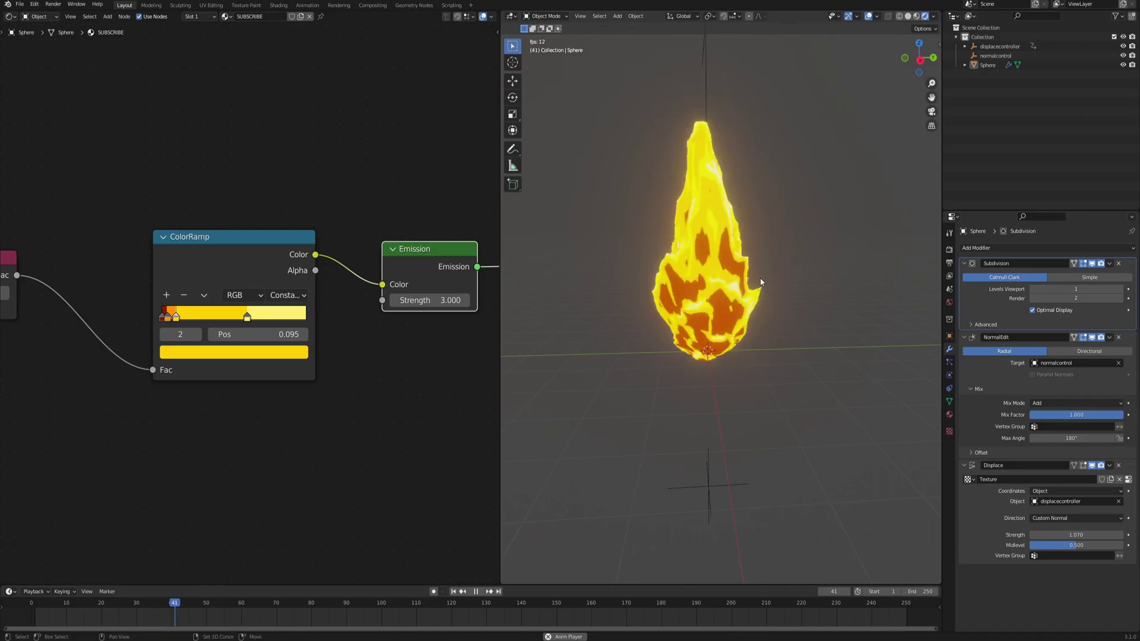
View the flame from lower down, bring the Fresnel and ColorRamp nodes into view, and widen the 3D view.
middle_drag(760, 277, 707, 285)
scroll(707, 285, down, 3)
scroll(122, 343, down, 2)
middle_drag(121, 343, 220, 328)
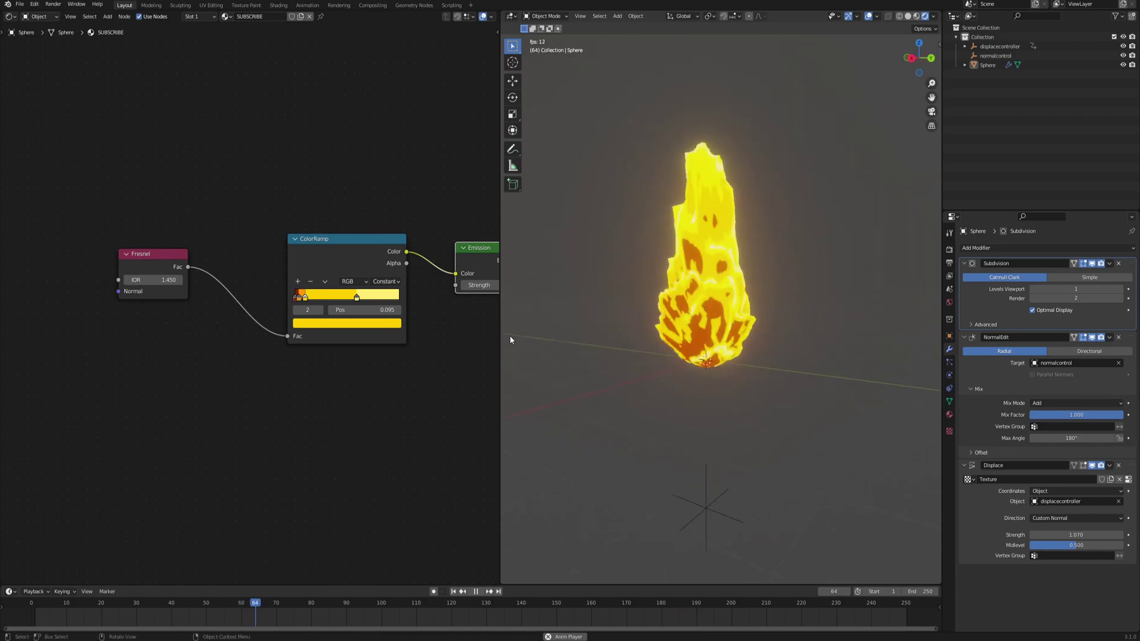
drag(499, 334, 361, 332)
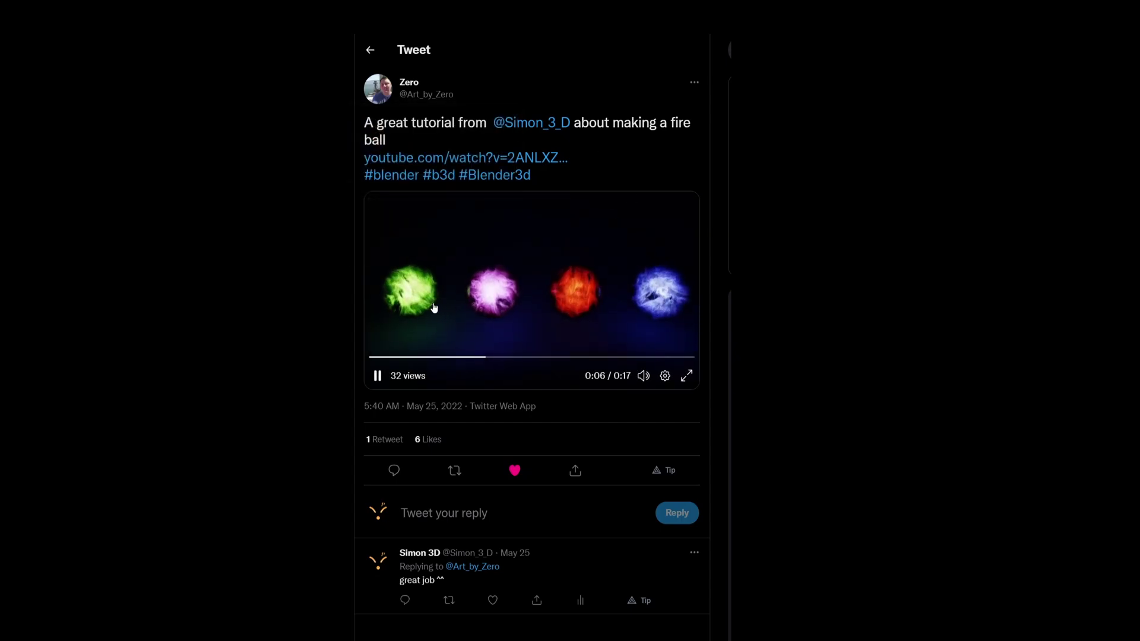
Play the viewer's fireball tweet video full screen.
click(687, 375)
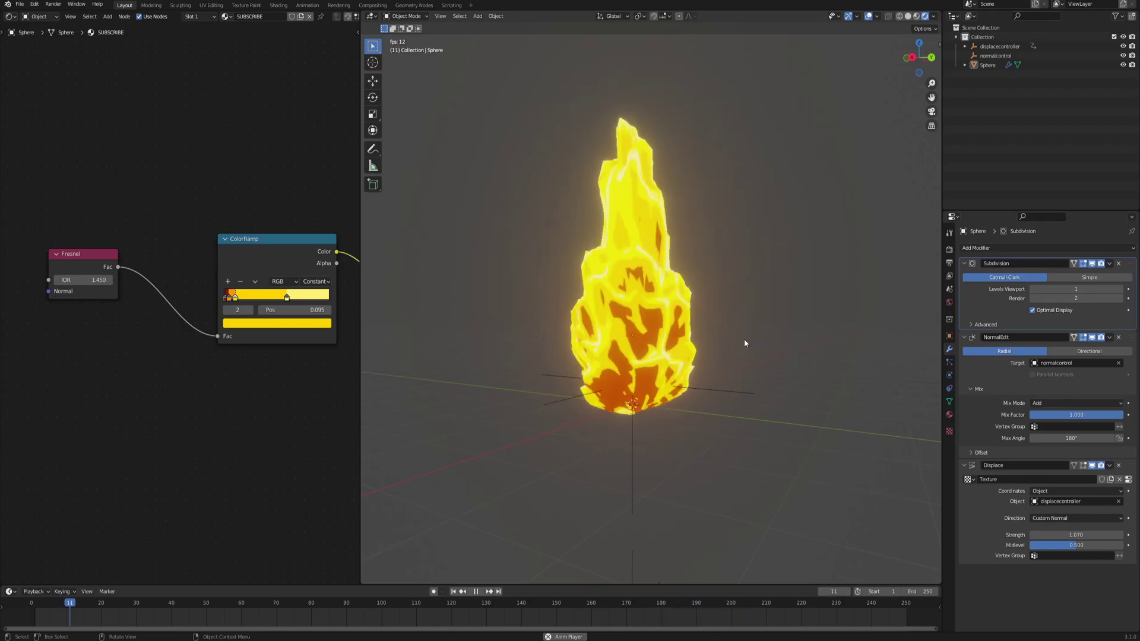
middle_drag(743, 338, 718, 326)
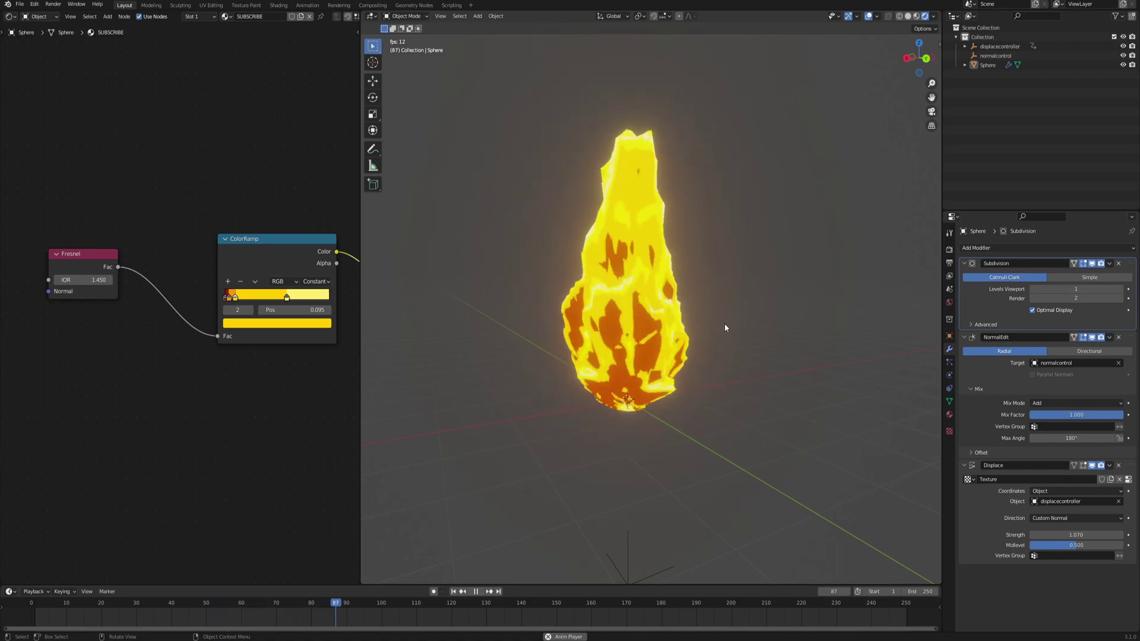
middle_drag(729, 325, 619, 353)
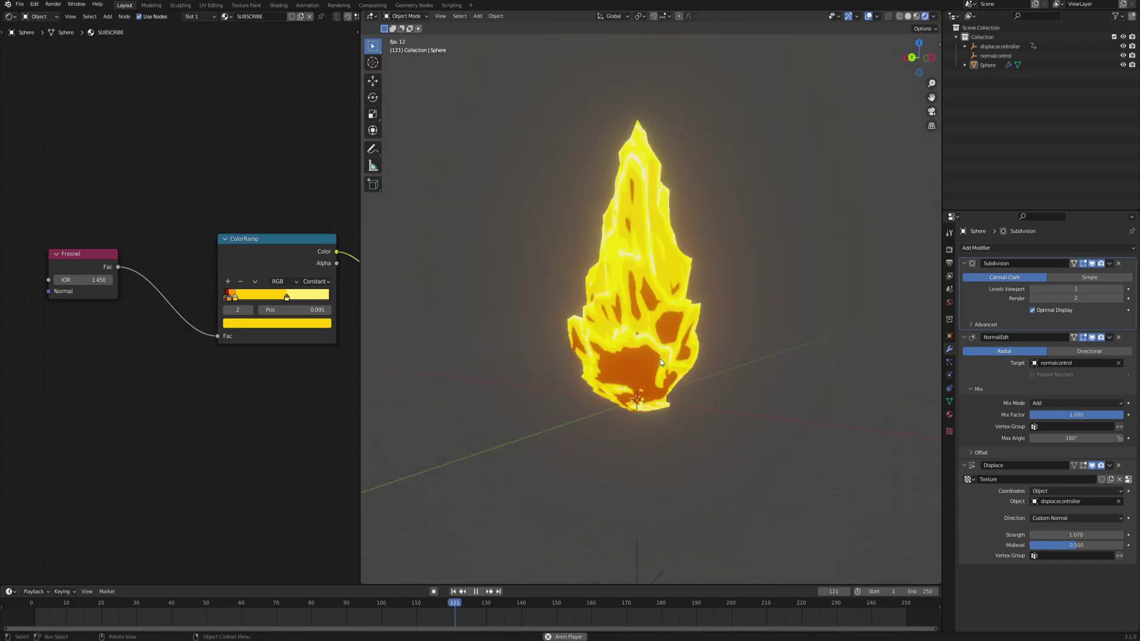
middle_drag(661, 362, 694, 344)
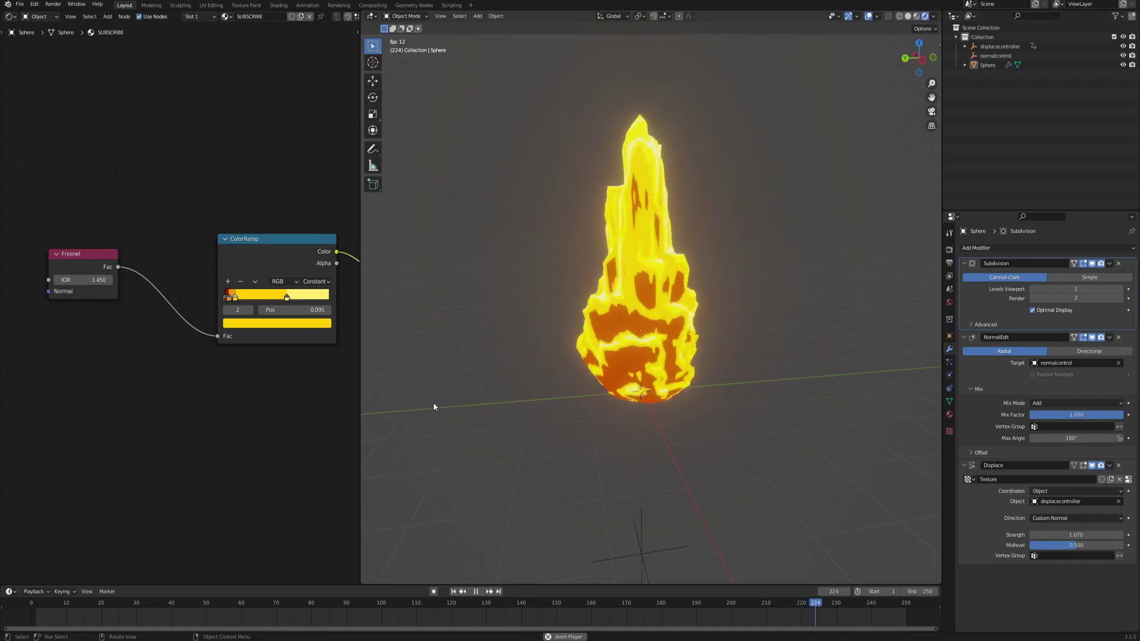